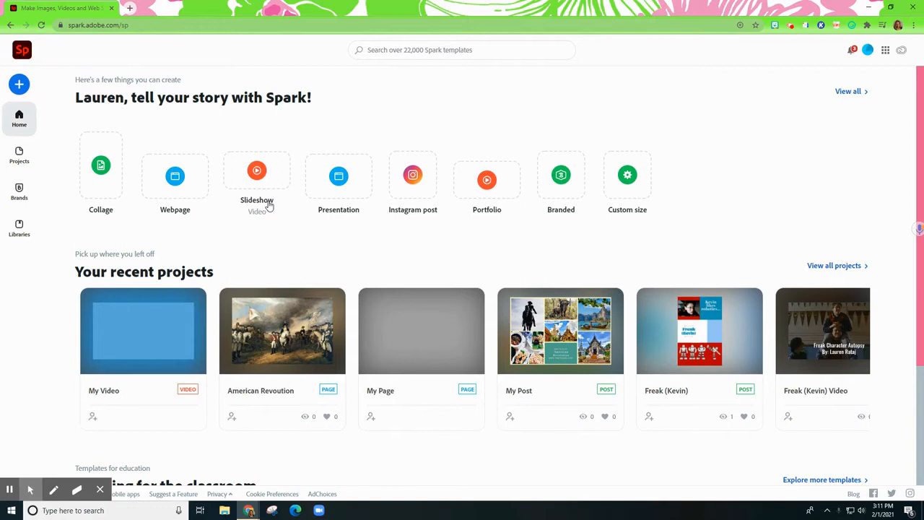
Start a new slideshow video from scratch, skipping the story idea and dismissing the welcome tips
{"action": "left_click", "coordinate": [269, 206]}
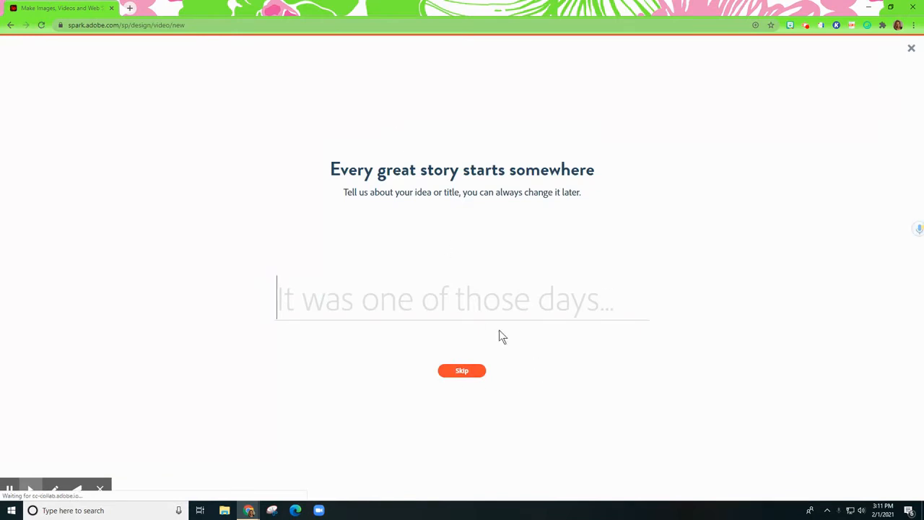
{"action": "left_click", "coordinate": [477, 372]}
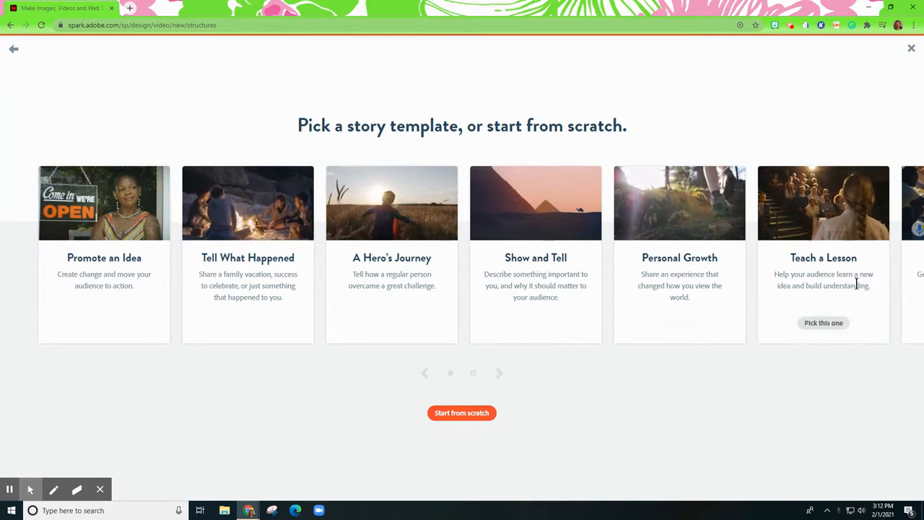
{"action": "left_click", "coordinate": [481, 417]}
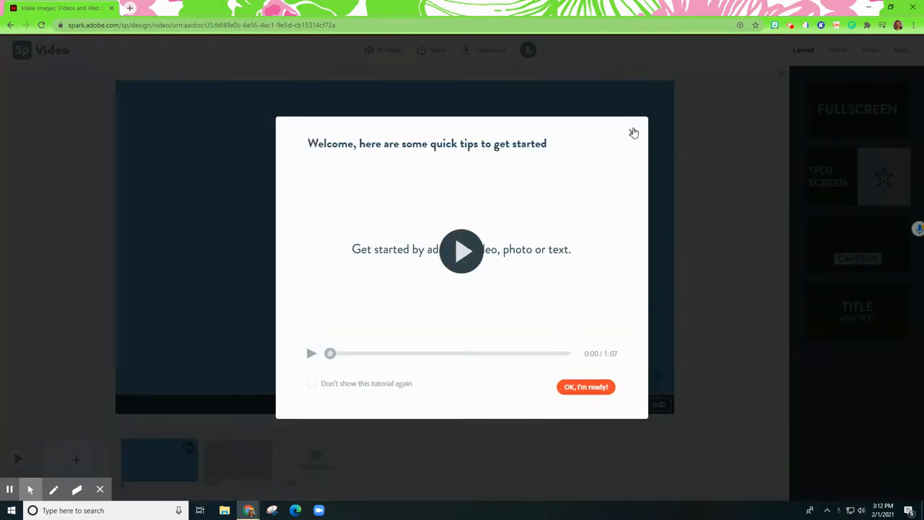
{"action": "left_click", "coordinate": [632, 133]}
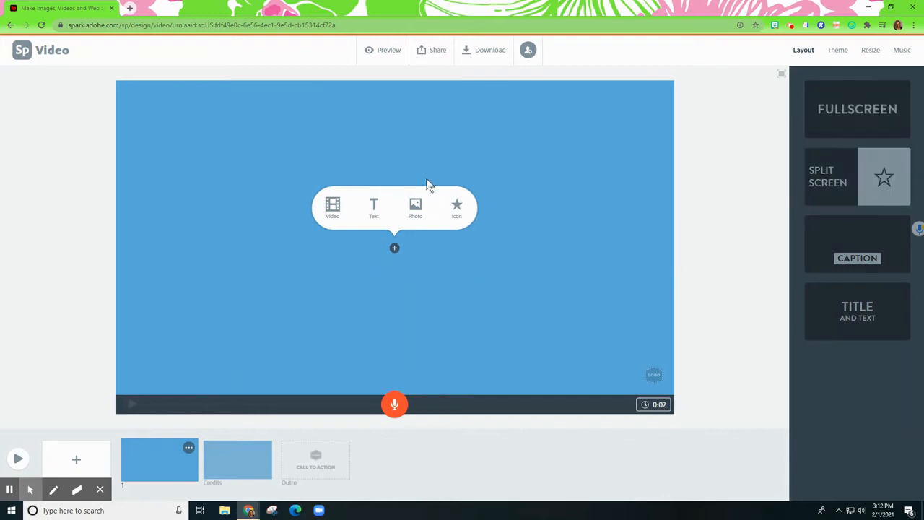
Apply the Title and Text layout to the first slide and enter the title "American Revolution"
{"action": "left_click", "coordinate": [870, 316]}
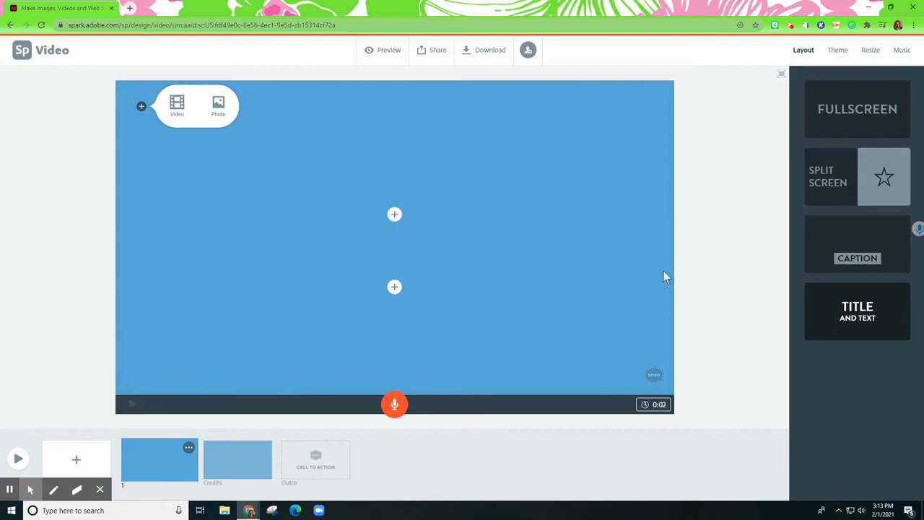
{"action": "left_click", "coordinate": [395, 215]}
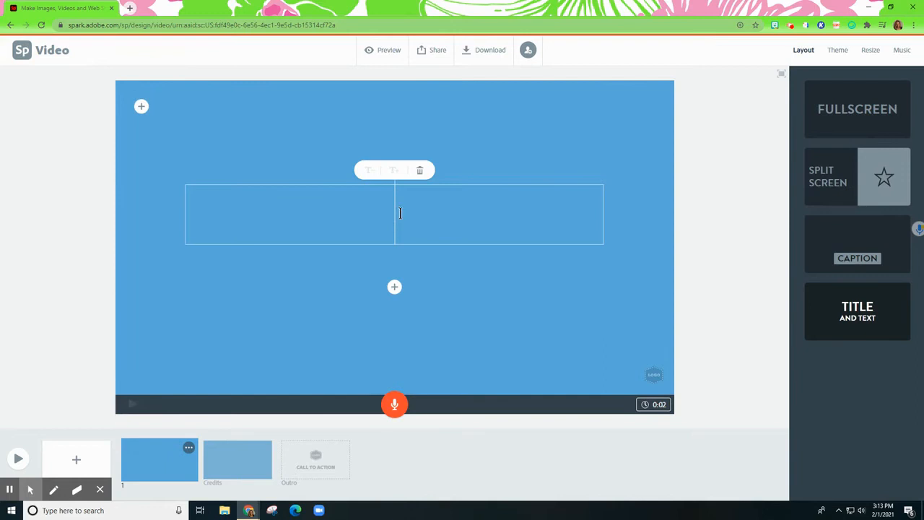
{"action": "type", "text": "A"}
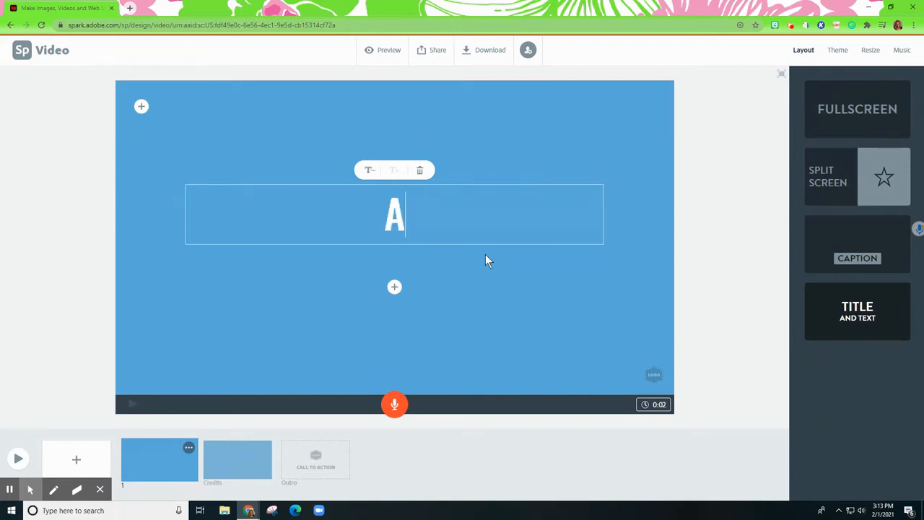
{"action": "type", "text": "merican Revoltu"}
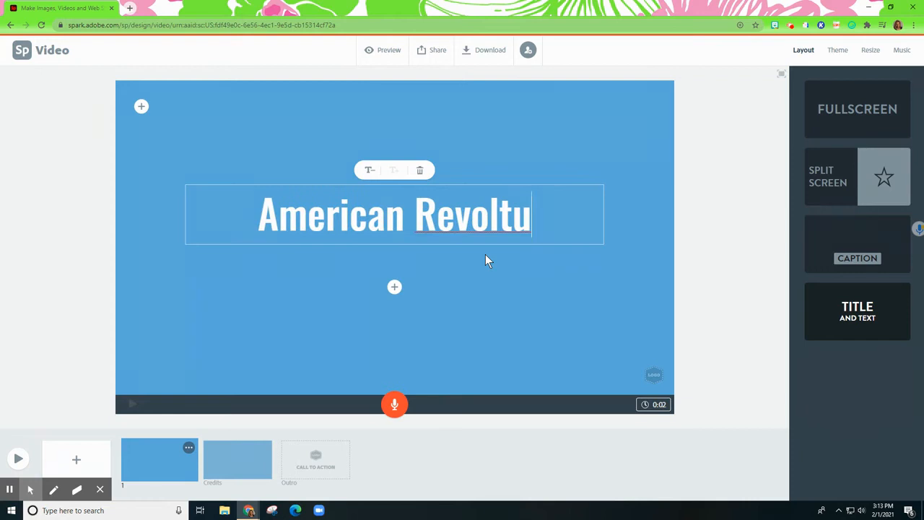
{"action": "key", "text": "BackSpace"}
{"action": "type", "text": "ion"}
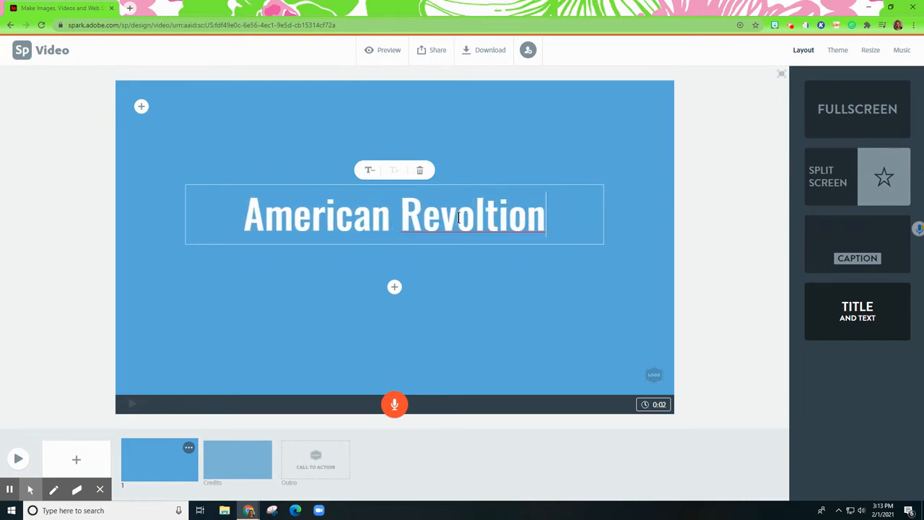
{"action": "left_click", "coordinate": [475, 213]}
{"action": "type", "text": "u"}
Add a byline with the author's full name below the title, trying a smaller and then a larger text size
{"action": "left_click", "coordinate": [394, 286]}
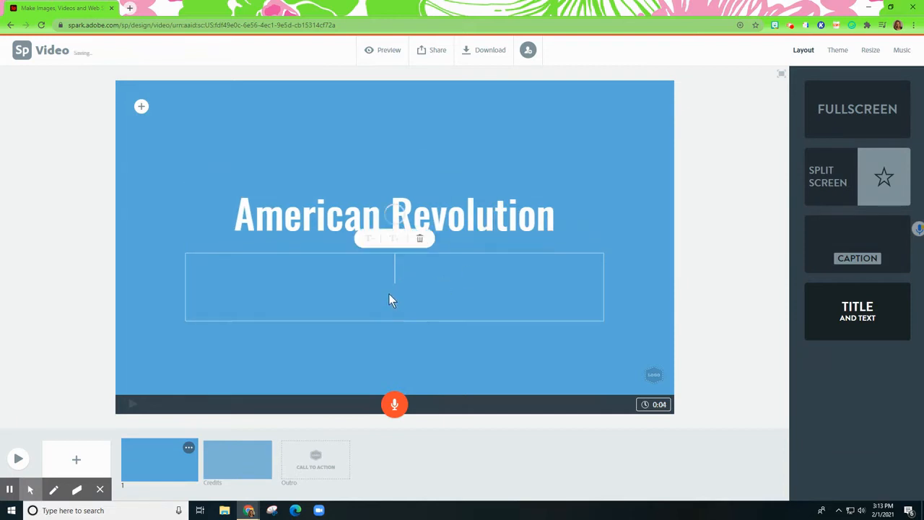
{"action": "type", "text": "By"}
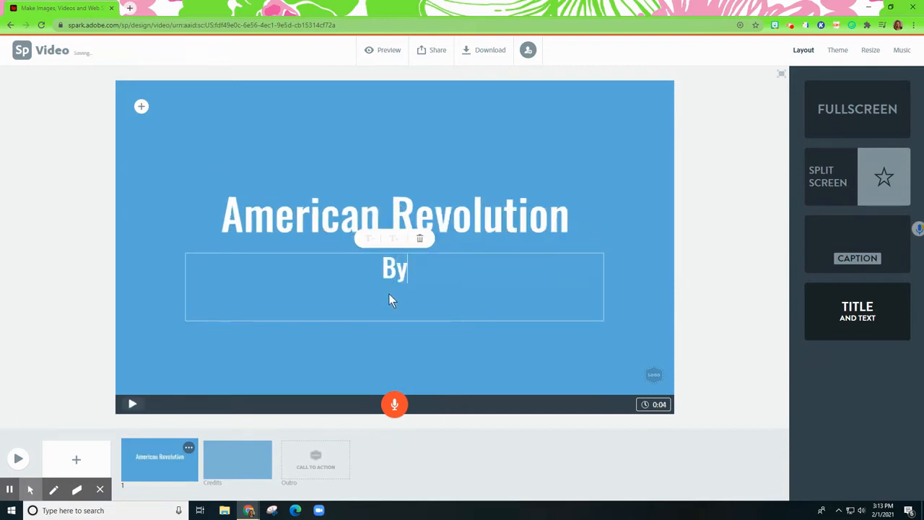
{"action": "type", "text": ": Lauren Rataj"}
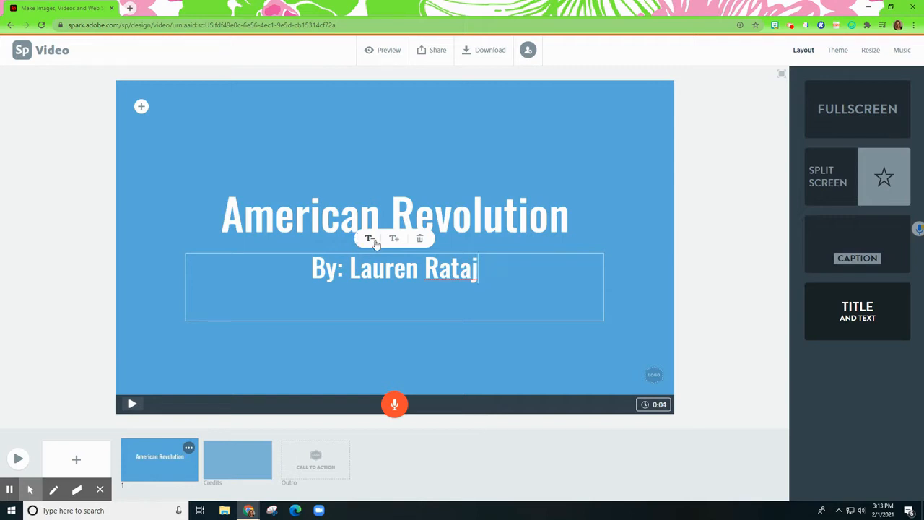
{"action": "left_click", "coordinate": [370, 241]}
{"action": "left_click", "coordinate": [391, 239]}
{"action": "left_click", "coordinate": [724, 238]}
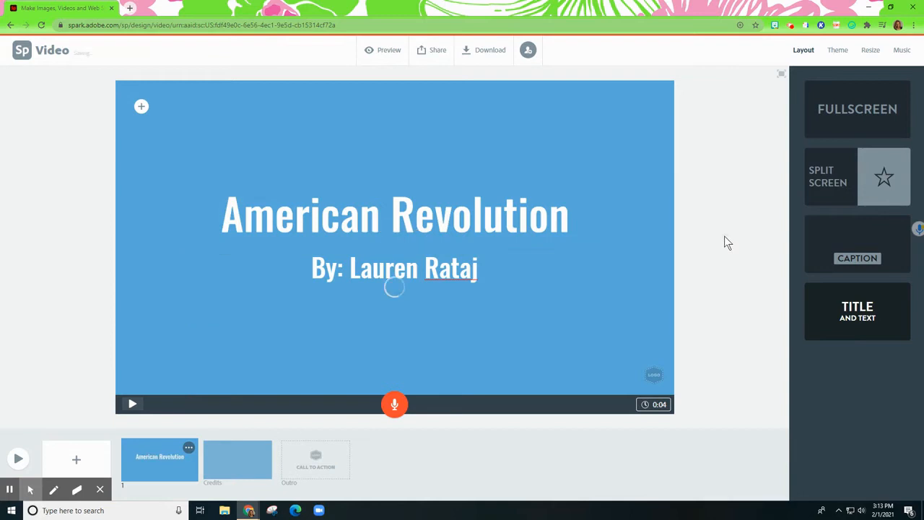
Apply the Mega theme in its dark red colour variation to the video
{"action": "left_click", "coordinate": [838, 51]}
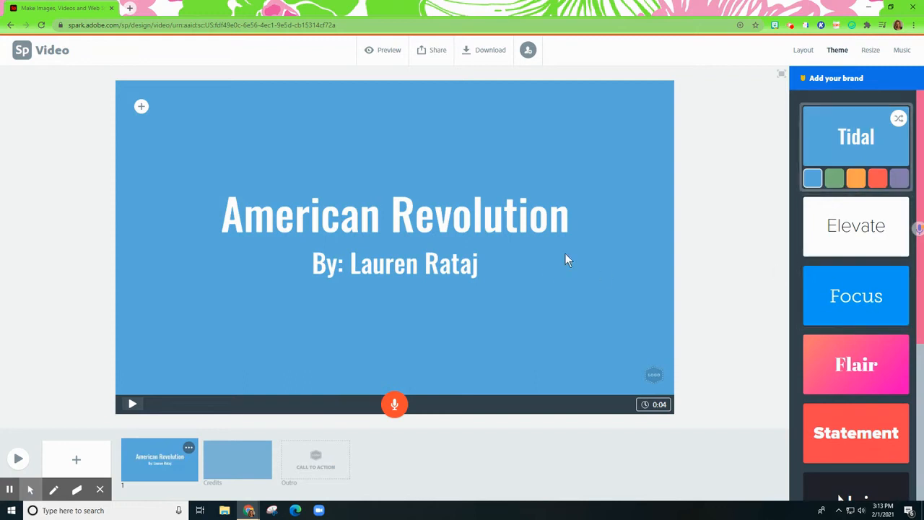
{"action": "scroll", "coordinate": [851, 288], "scroll_direction": "down", "scroll_amount": 2}
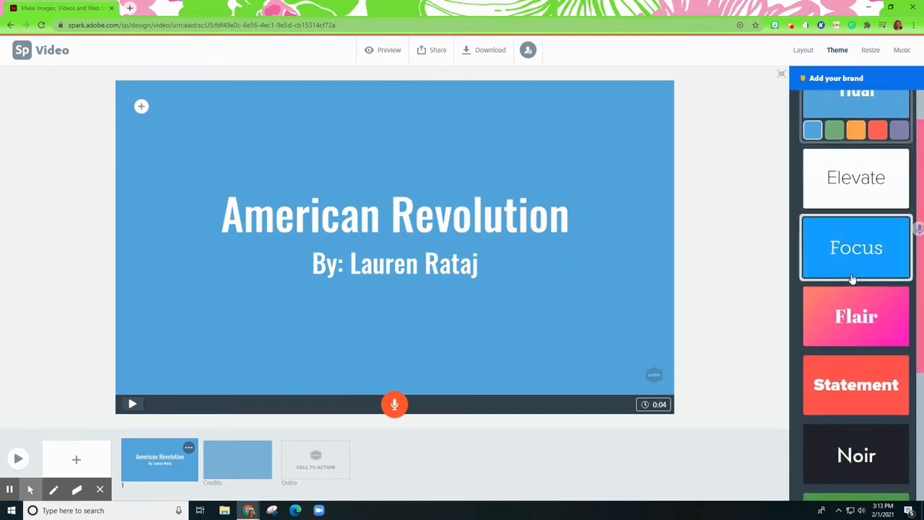
{"action": "left_click", "coordinate": [848, 292]}
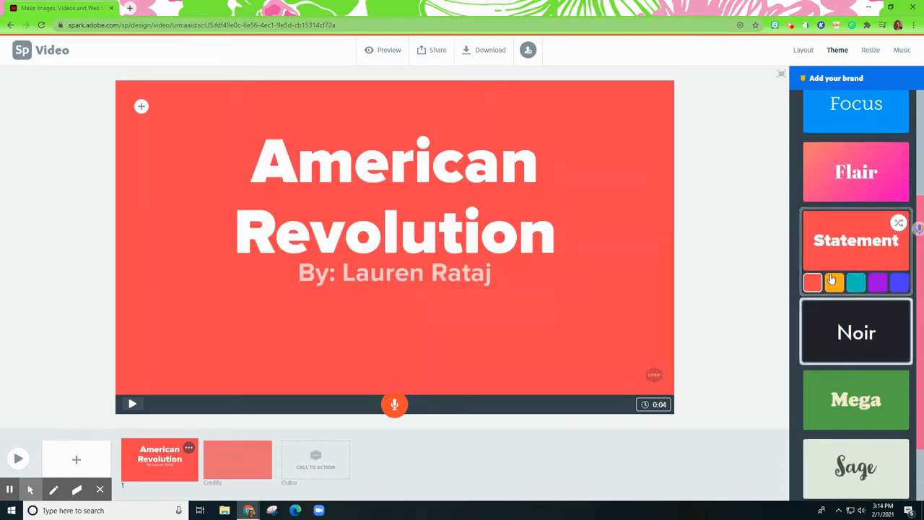
{"action": "scroll", "coordinate": [834, 281], "scroll_direction": "down", "scroll_amount": 1}
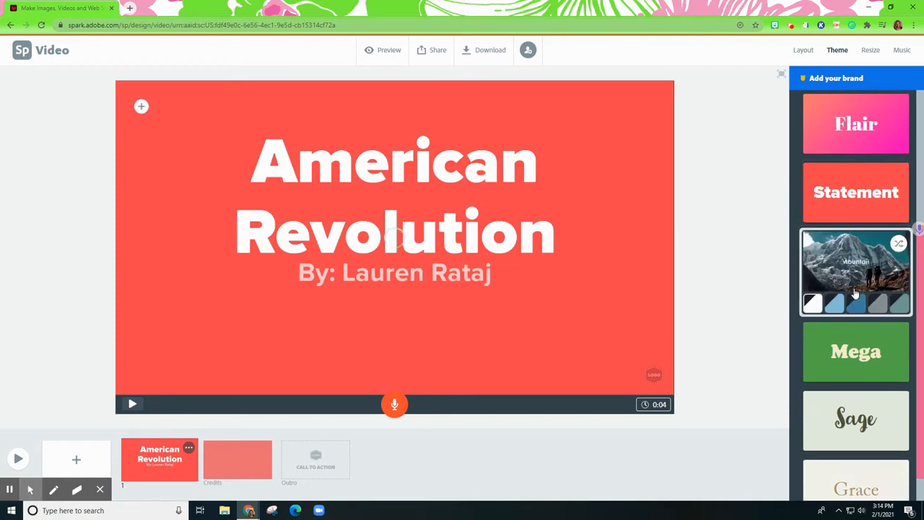
{"action": "scroll", "coordinate": [895, 307], "scroll_direction": "down", "scroll_amount": 1}
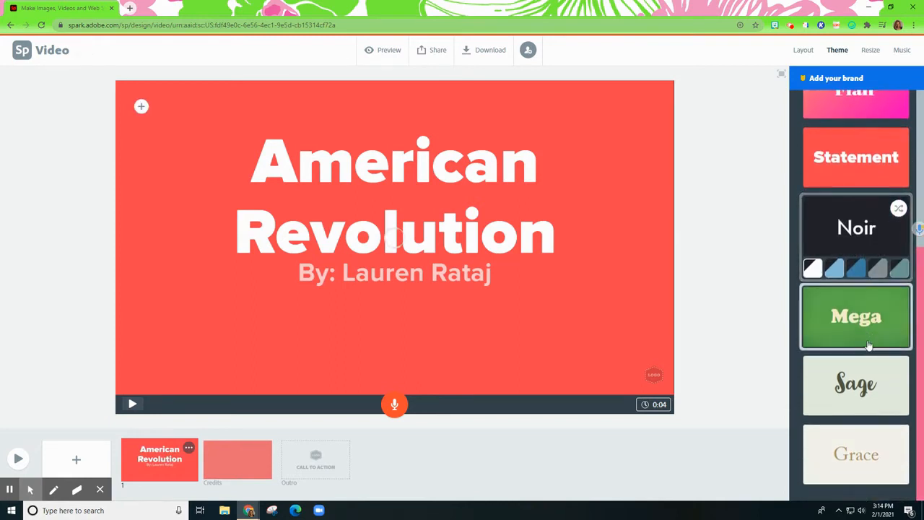
{"action": "left_click", "coordinate": [864, 339]}
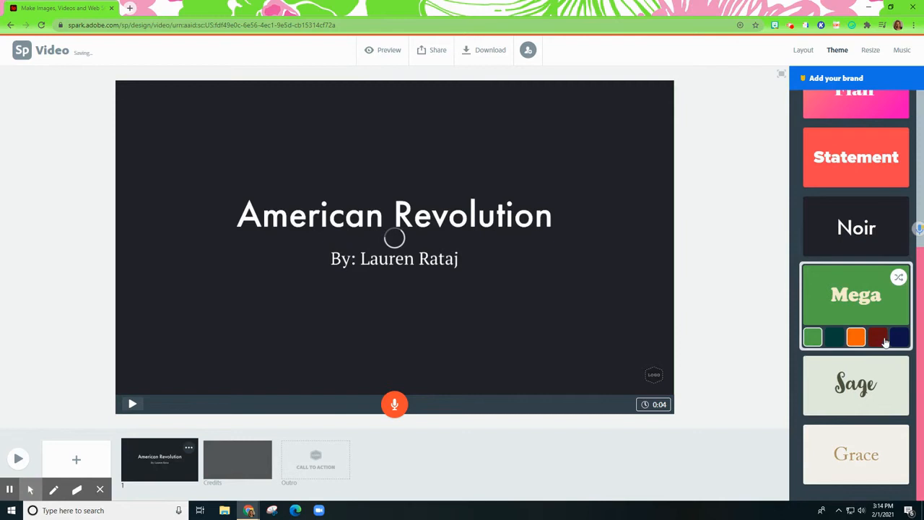
{"action": "left_click", "coordinate": [879, 339]}
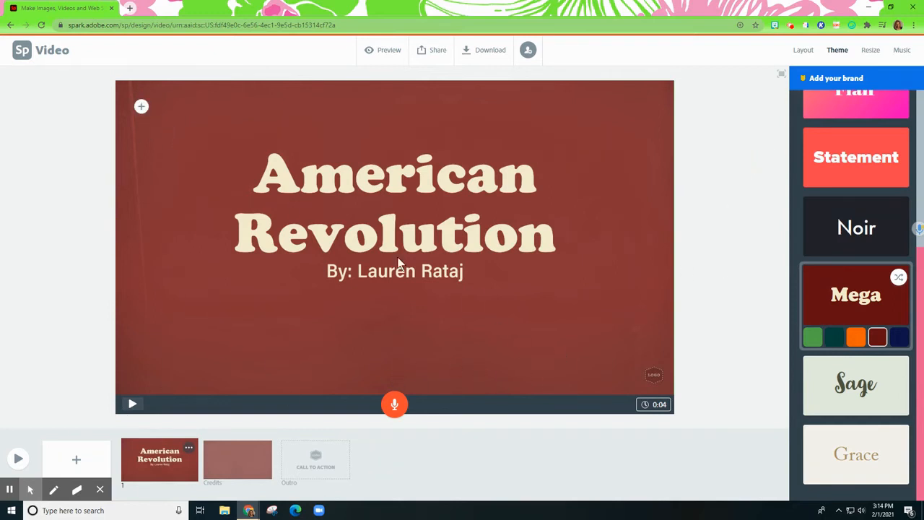
{"action": "left_click", "coordinate": [100, 489]}
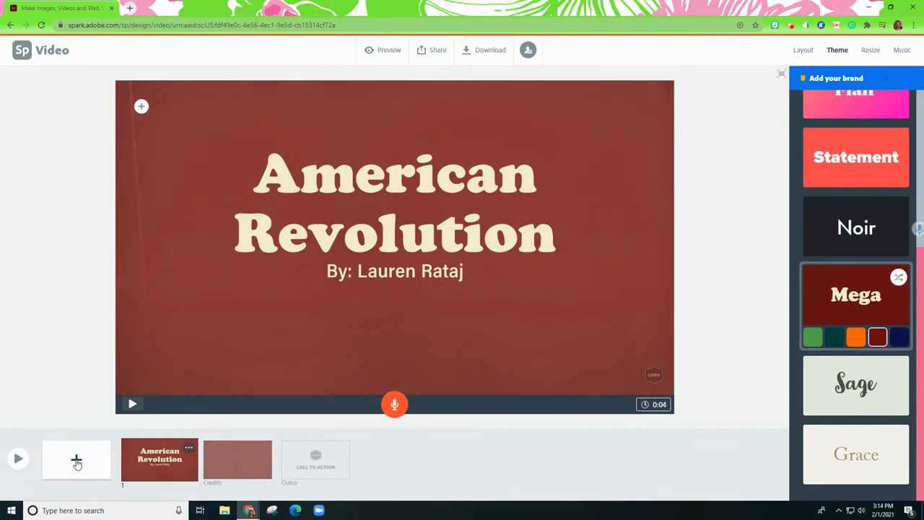
Add a second slide and give it the Split Screen layout
{"action": "left_click", "coordinate": [76, 462]}
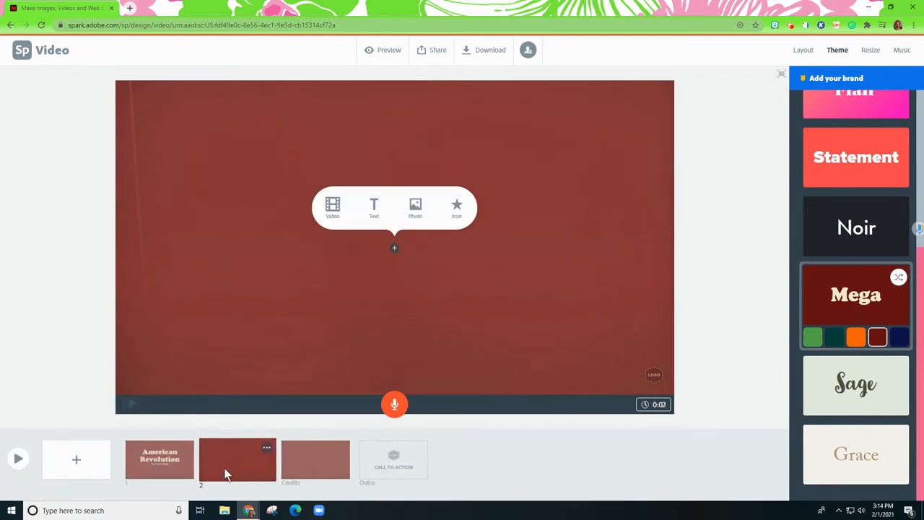
{"action": "left_click", "coordinate": [801, 49]}
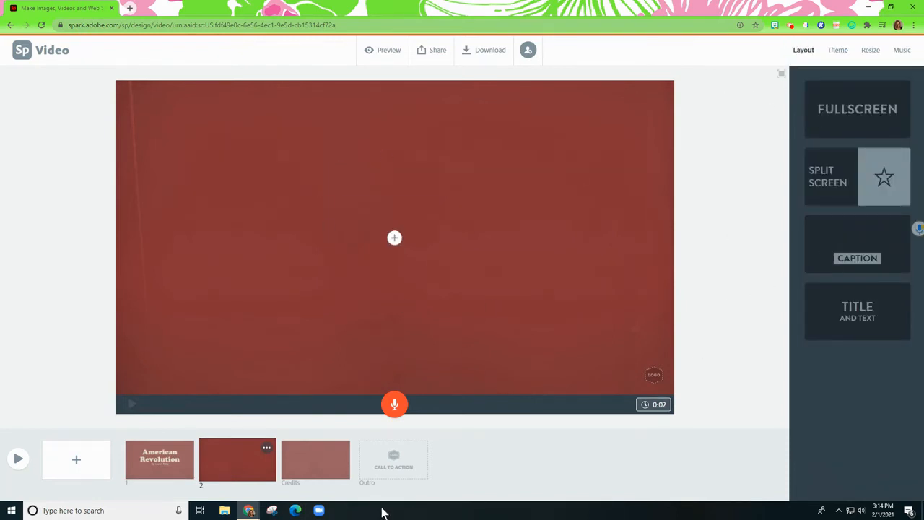
{"action": "mouse_move", "coordinate": [229, 461]}
{"action": "left_mouse_down"}
{"action": "mouse_move", "coordinate": [366, 459]}
{"action": "mouse_move", "coordinate": [218, 459]}
{"action": "left_mouse_up"}
{"action": "left_click", "coordinate": [846, 194]}
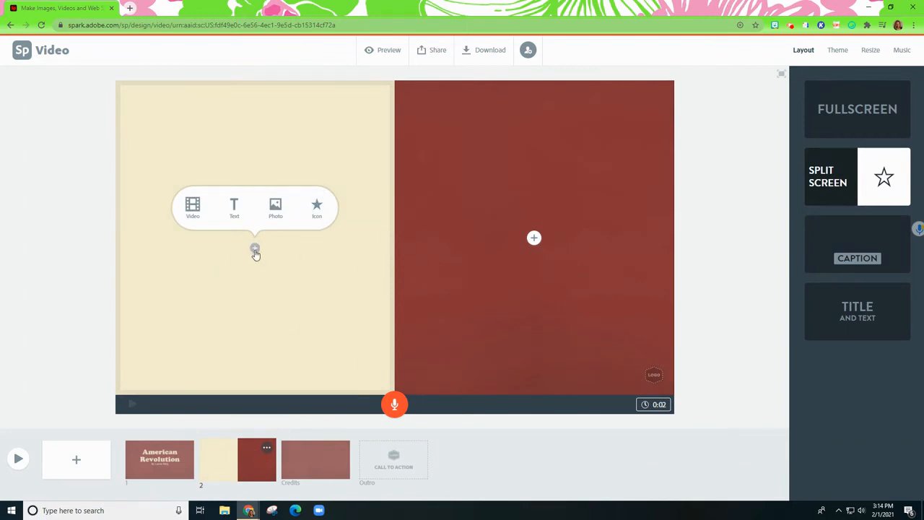
Add the text "Causes of the Revolution" to the left half of slide 2 and reduce its size to fit on two lines
{"action": "left_click", "coordinate": [193, 209]}
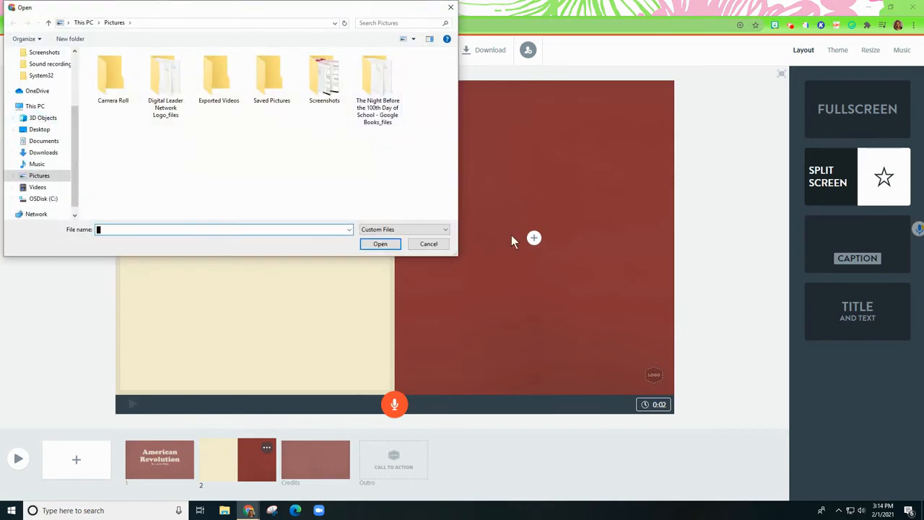
{"action": "left_click", "coordinate": [428, 244]}
{"action": "left_click", "coordinate": [232, 211]}
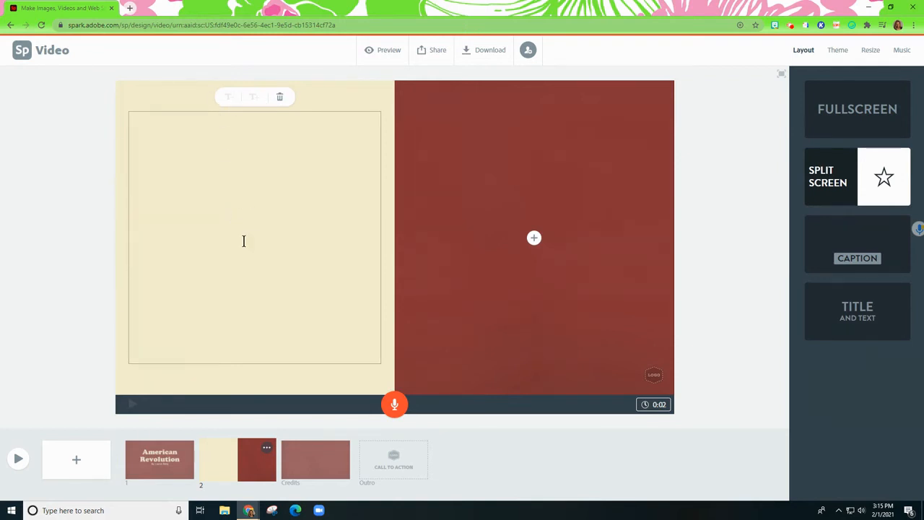
{"action": "type", "text": "Causes of"}
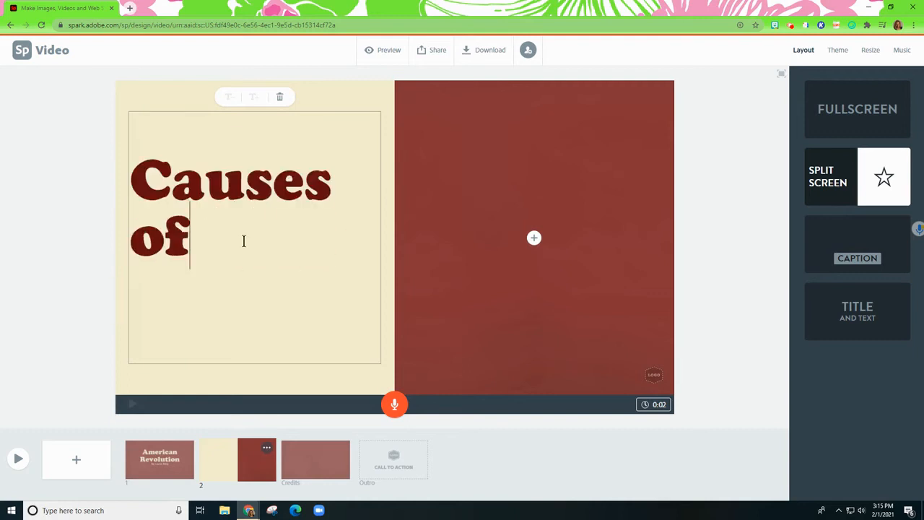
{"action": "type", "text": " the Revol"}
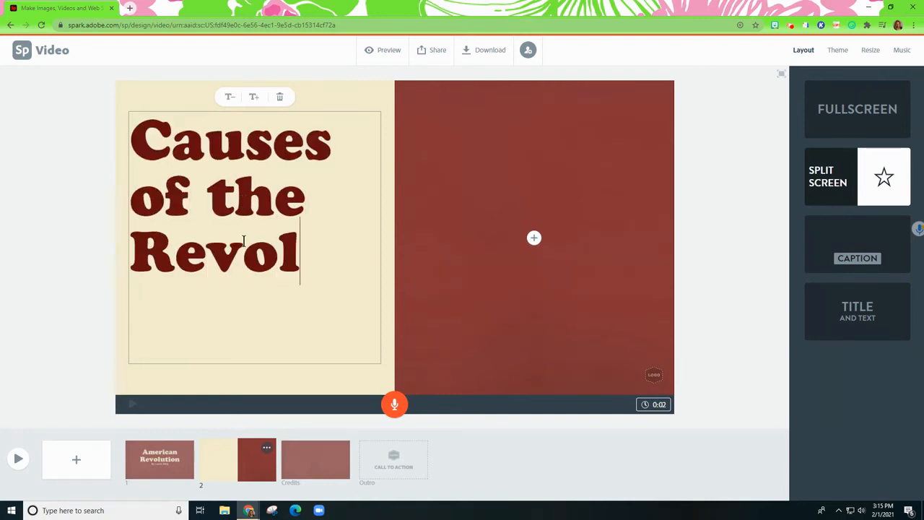
{"action": "type", "text": "ution"}
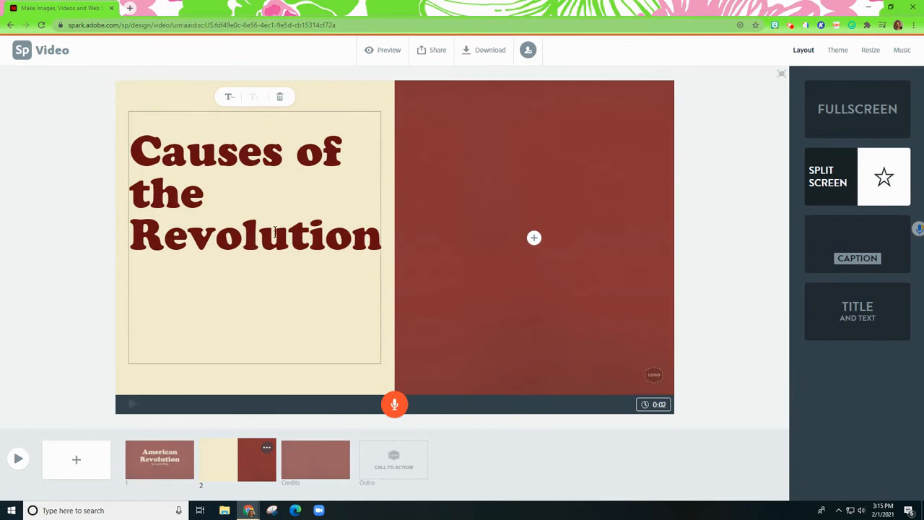
{"action": "left_click", "coordinate": [228, 98]}
{"action": "left_click", "coordinate": [229, 98]}
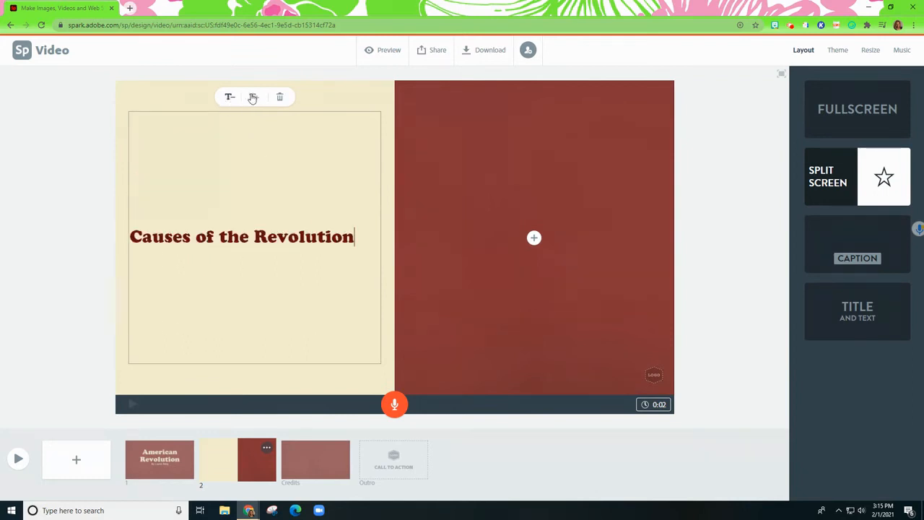
{"action": "left_click", "coordinate": [253, 98]}
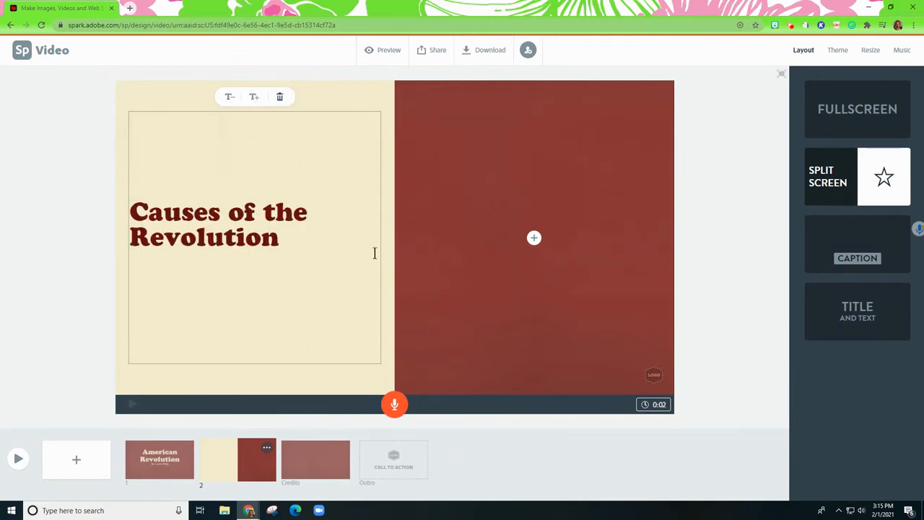
Open the photo sources for the empty half of slide 2
{"action": "left_click", "coordinate": [532, 239]}
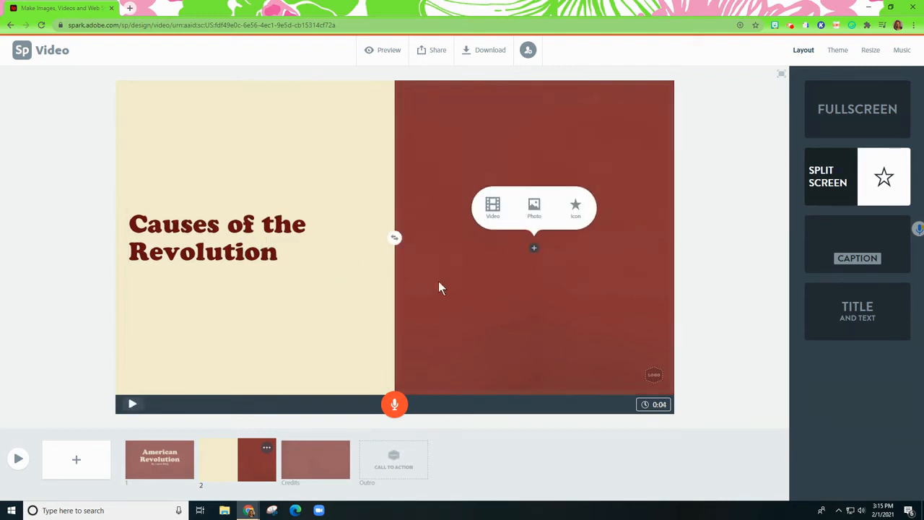
{"action": "left_click", "coordinate": [534, 208]}
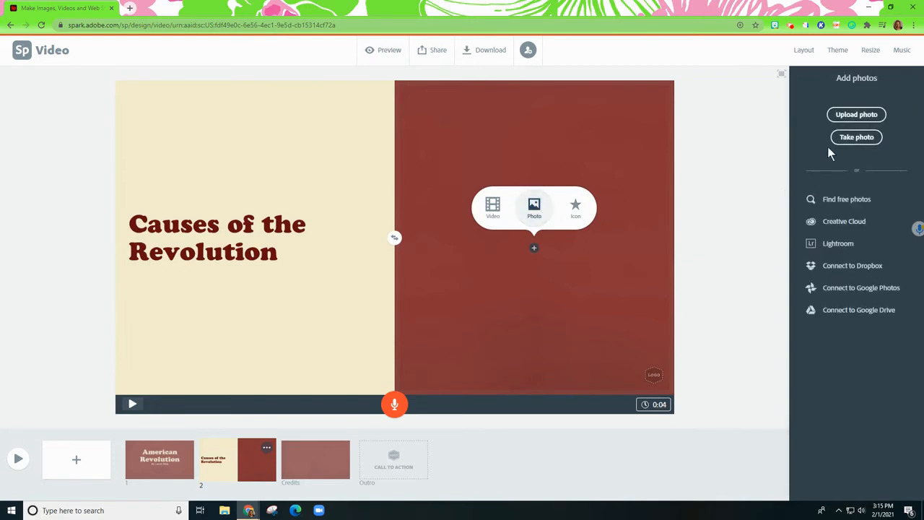
{"action": "left_click", "coordinate": [852, 116]}
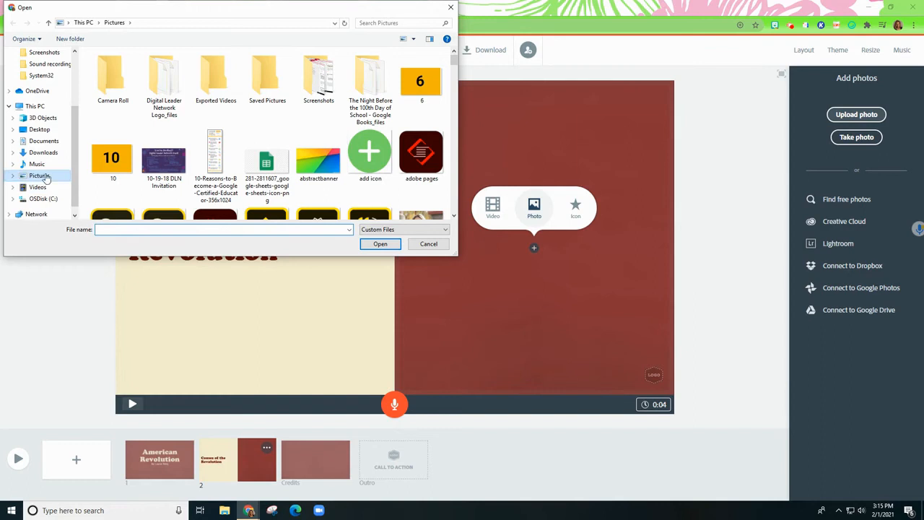
{"action": "left_click", "coordinate": [428, 245]}
{"action": "left_click", "coordinate": [852, 139]}
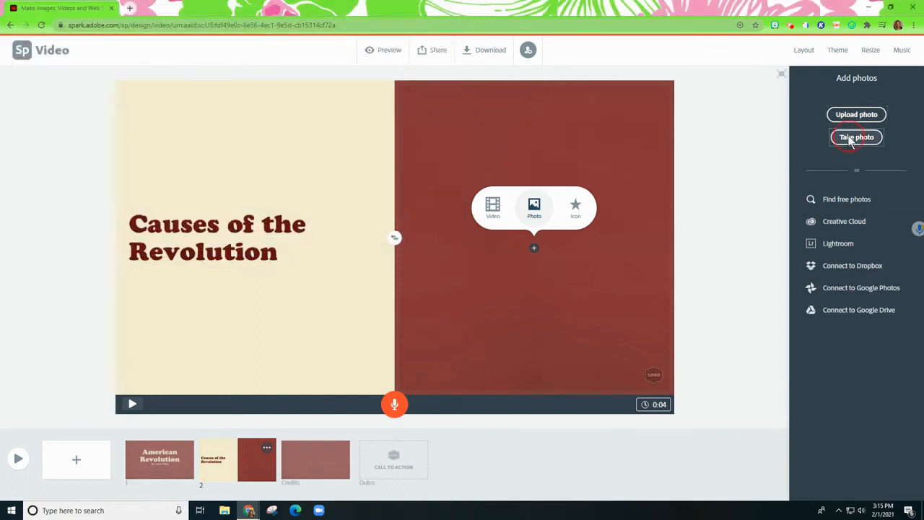
{"action": "left_click", "coordinate": [199, 40]}
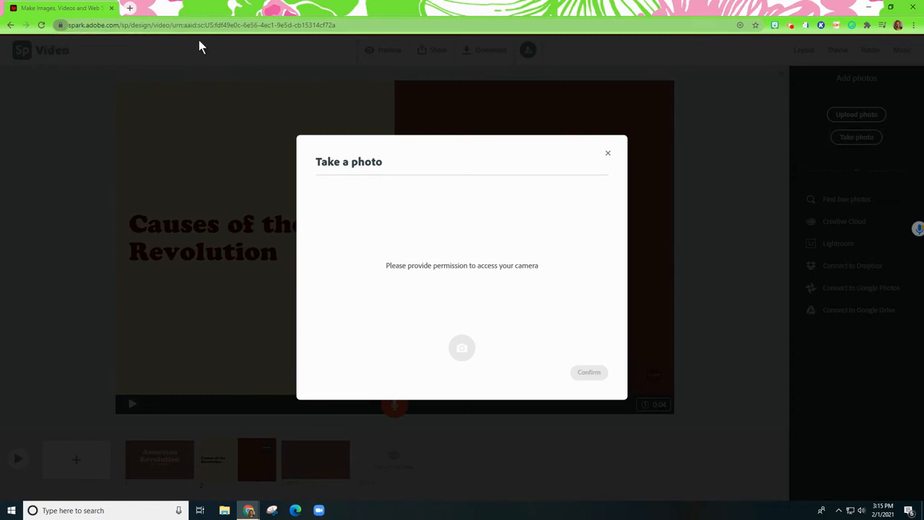
{"action": "left_click", "coordinate": [608, 154]}
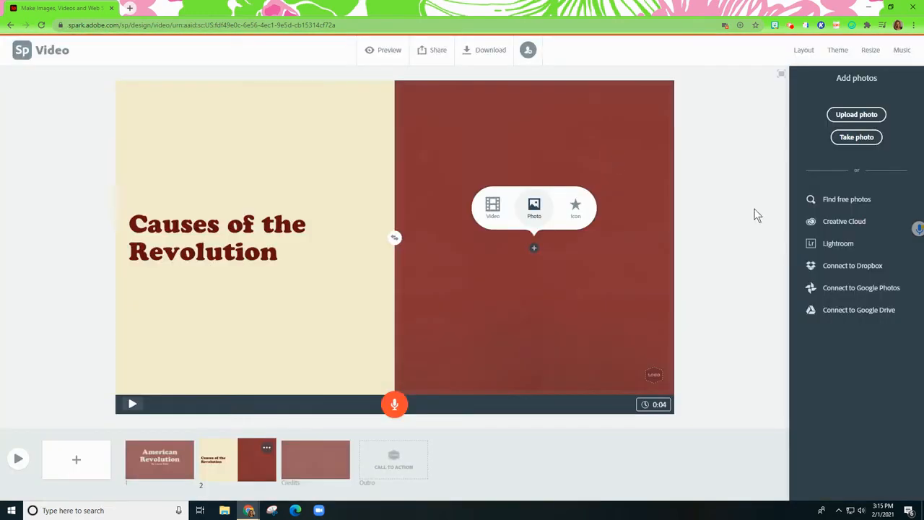
Search the free photos for "american revolution" and insert the portrait of the red-coated officer into the empty half of slide 2
{"action": "left_click", "coordinate": [841, 202]}
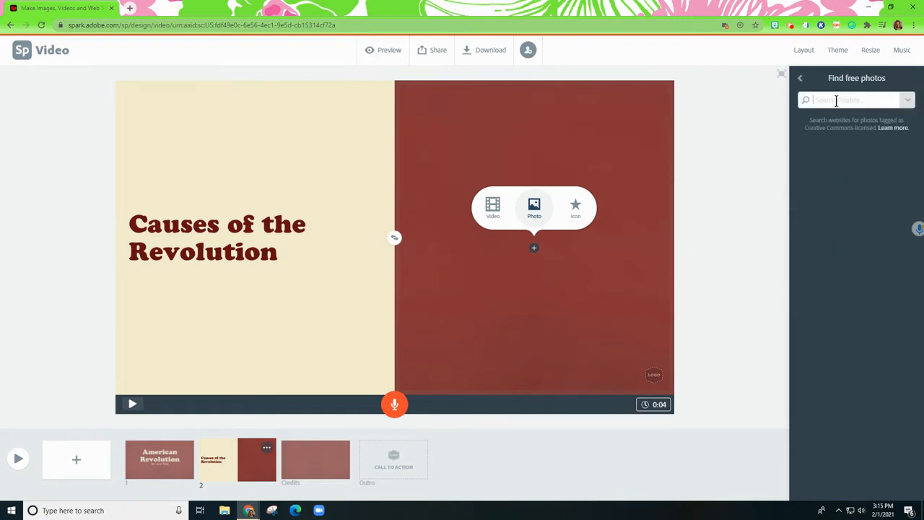
{"action": "left_click", "coordinate": [836, 101]}
{"action": "type", "text": "american revolution"}
{"action": "key", "text": "Return"}
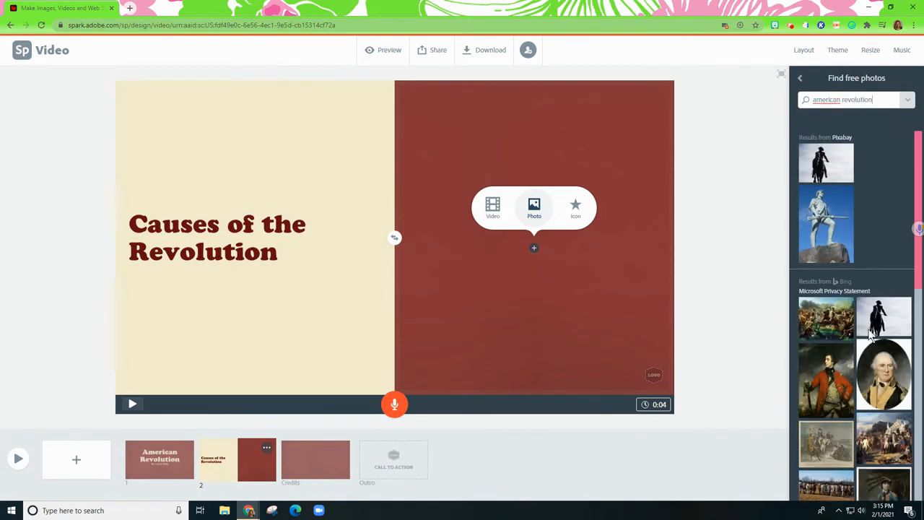
{"action": "scroll", "coordinate": [844, 354], "scroll_direction": "down", "scroll_amount": 1}
{"action": "left_click", "coordinate": [837, 340]}
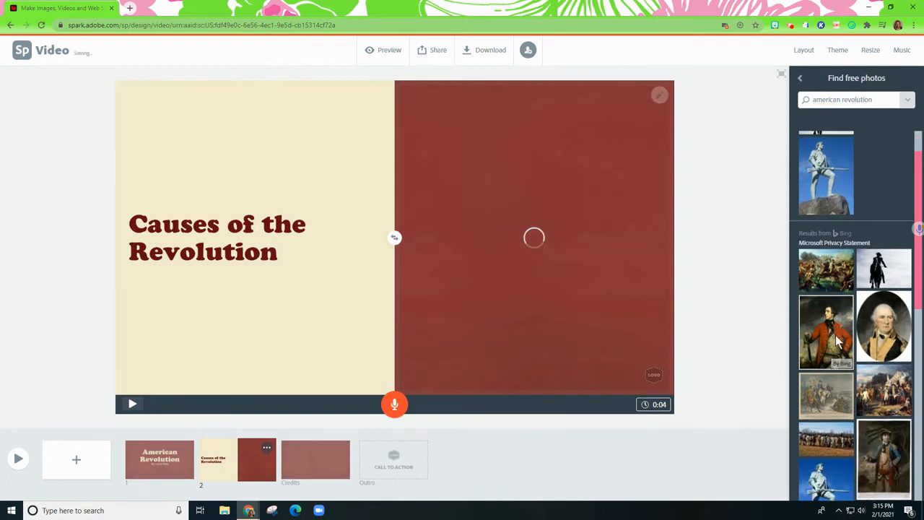
{"action": "left_click", "coordinate": [799, 78]}
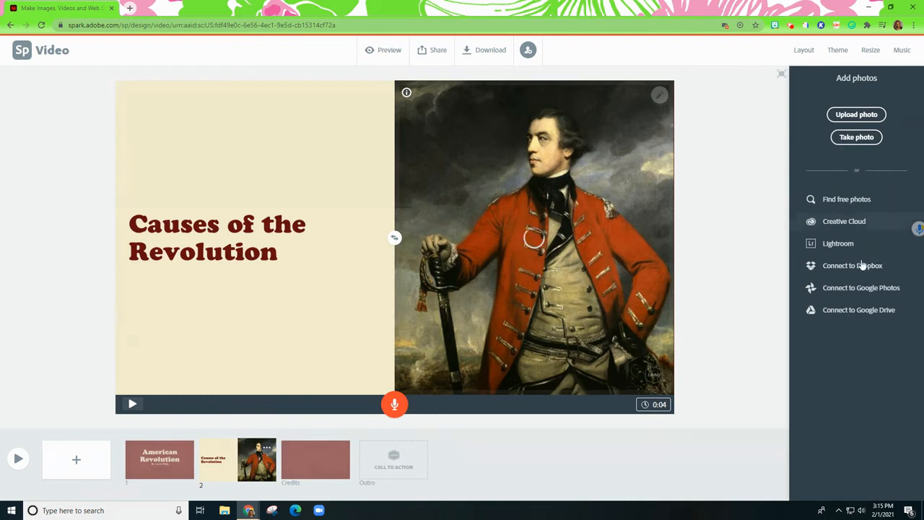
{"action": "left_click", "coordinate": [755, 310]}
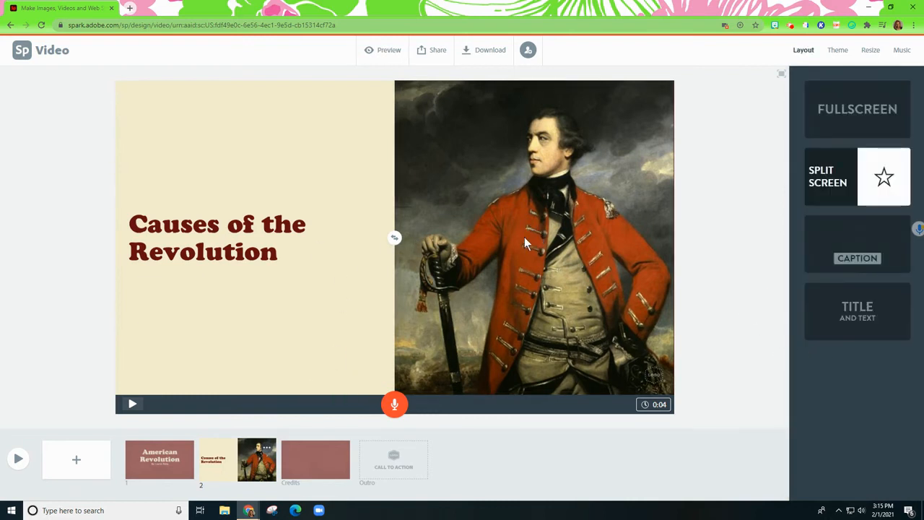
Add a third slide and place the Liberty Bell icon from the "american revolution" icon results on it
{"action": "left_click", "coordinate": [76, 459]}
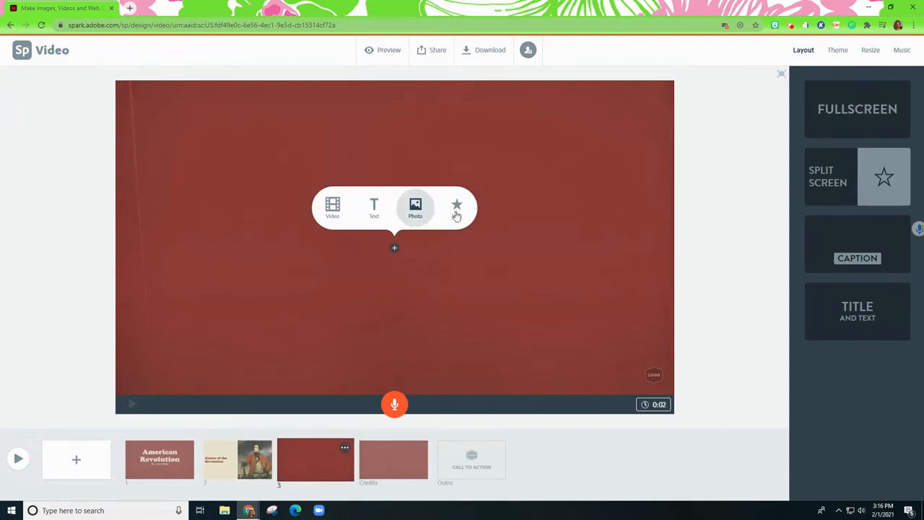
{"action": "left_click", "coordinate": [457, 208]}
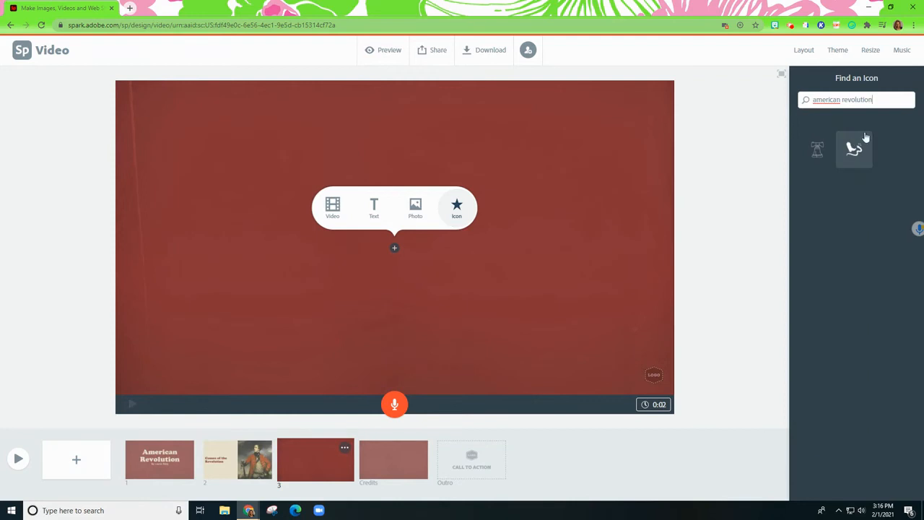
{"action": "left_click", "coordinate": [816, 155]}
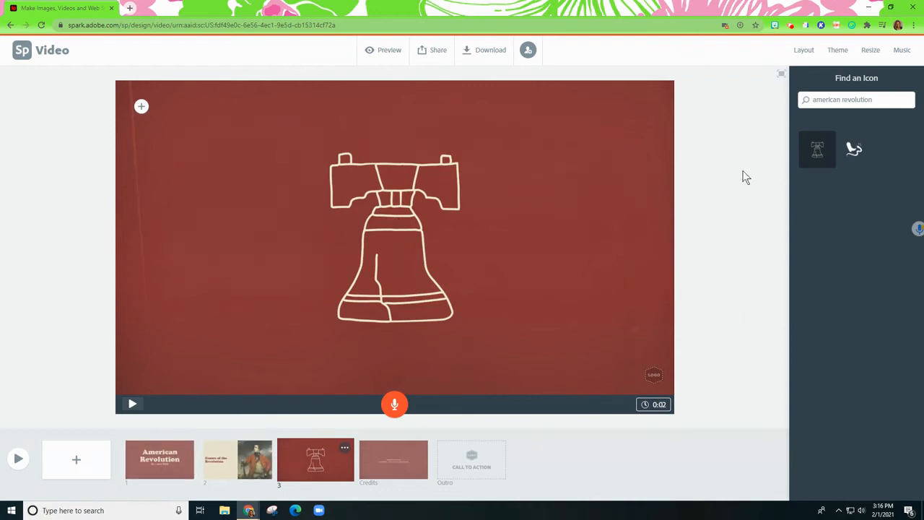
{"action": "left_click", "coordinate": [746, 344]}
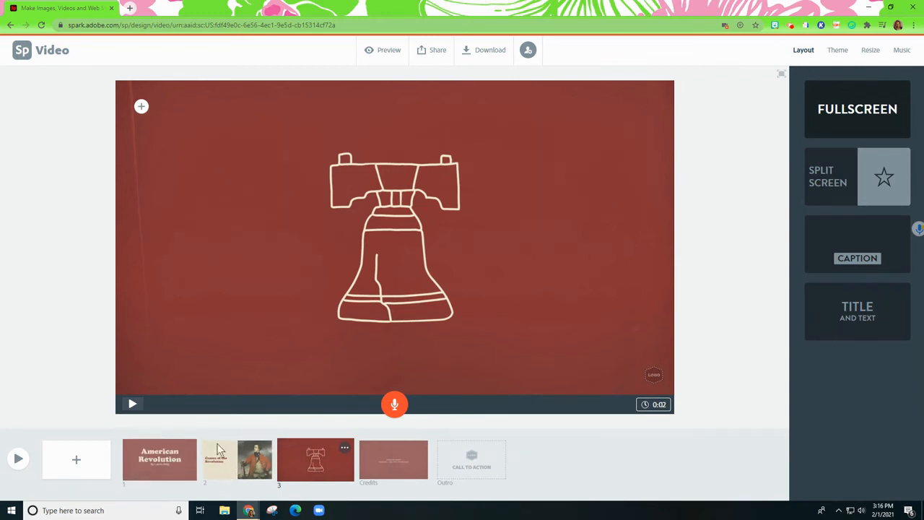
Allow microphone access for the site and record a short voice narration on the American Revolution title slide
{"action": "left_click", "coordinate": [179, 461]}
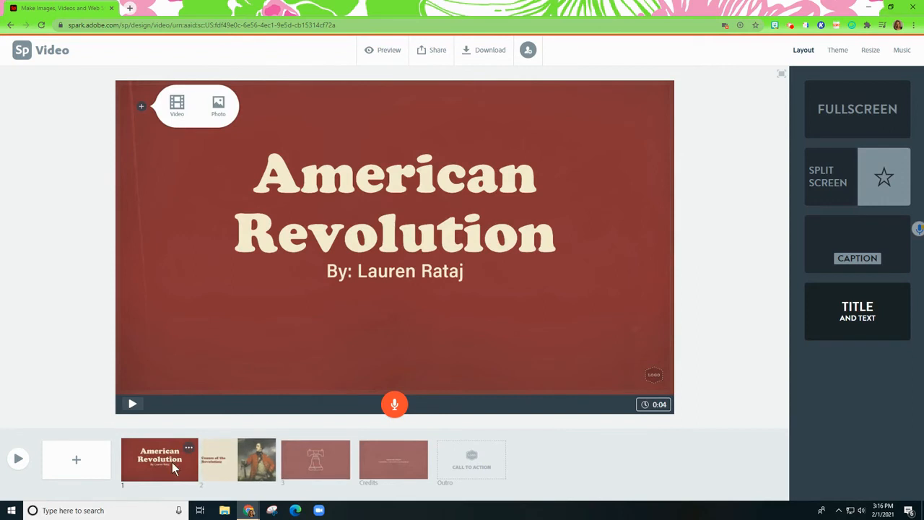
{"action": "left_click", "coordinate": [382, 461]}
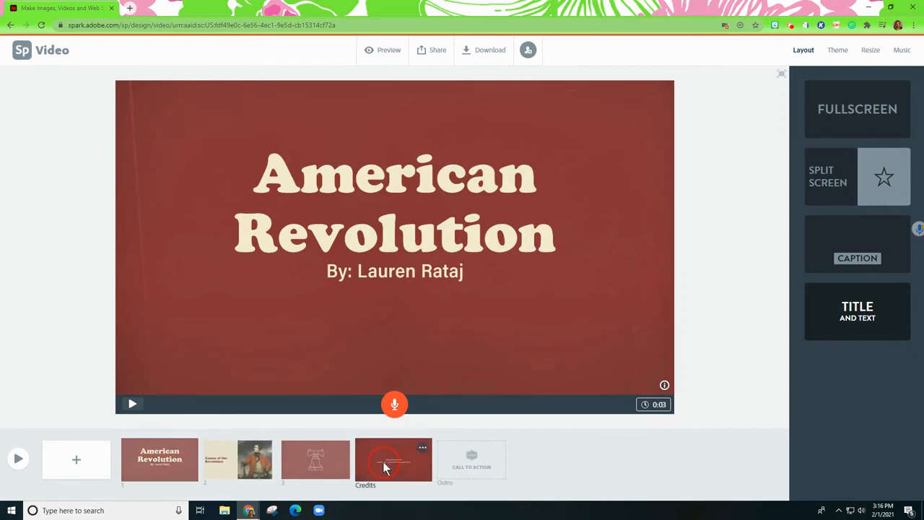
{"action": "left_click", "coordinate": [162, 460]}
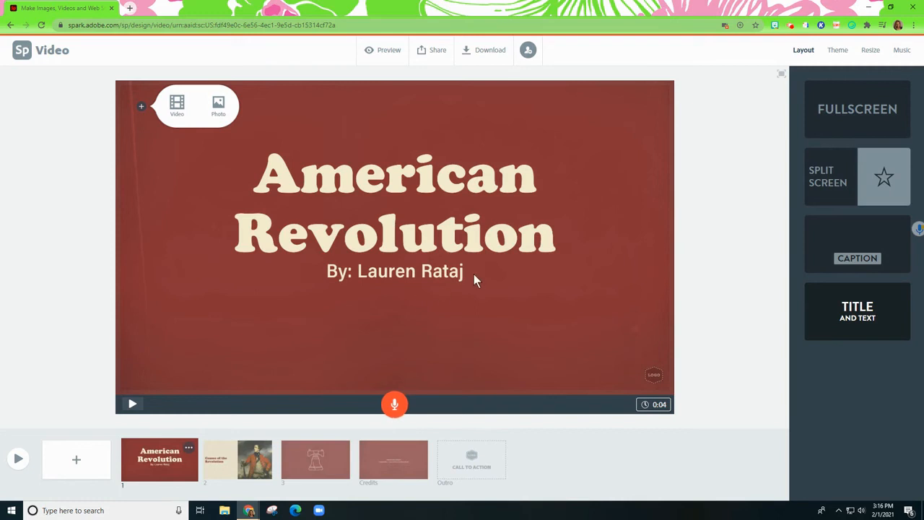
{"action": "left_click", "coordinate": [395, 405]}
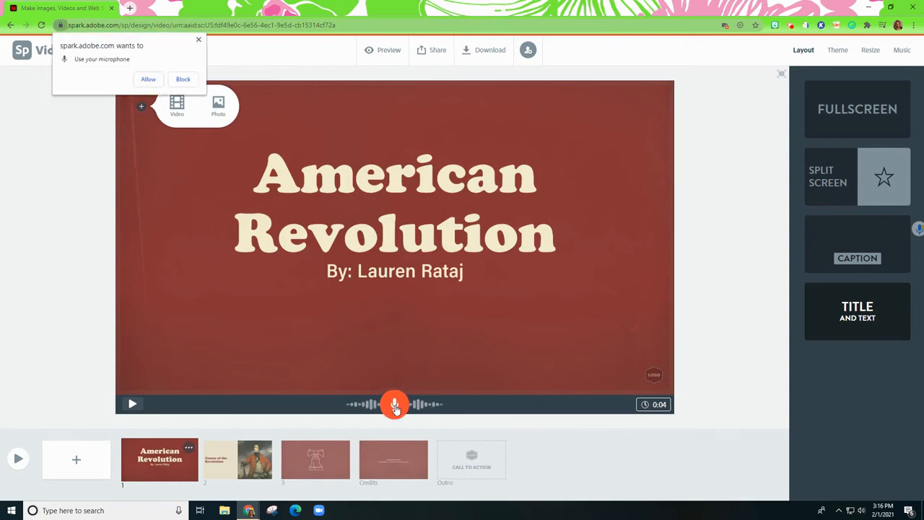
{"action": "left_click", "coordinate": [148, 75]}
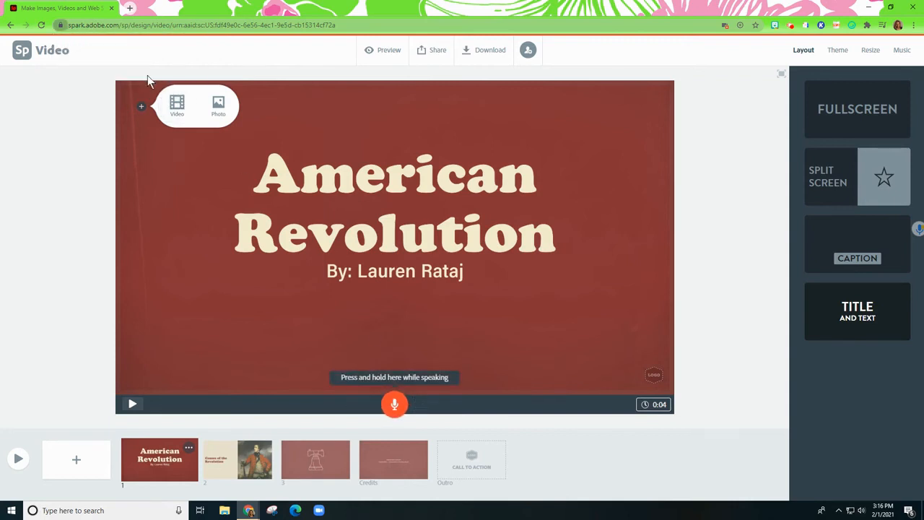
{"action": "left_click", "coordinate": [395, 405]}
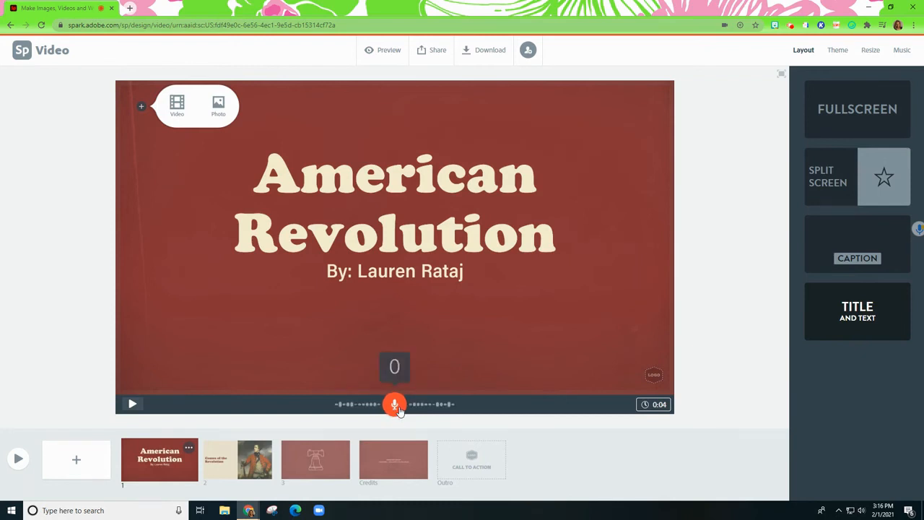
{"action": "left_click_drag", "start_coordinate": [399, 410], "coordinate": [396, 408]}
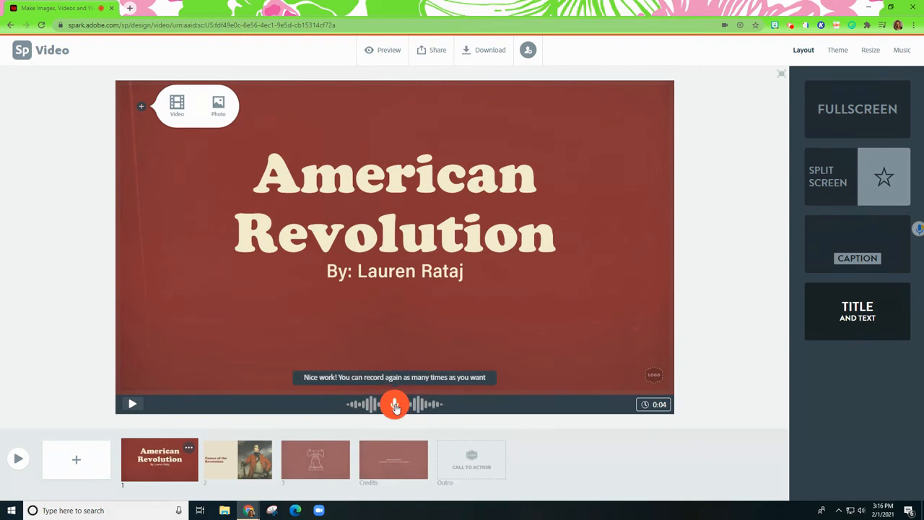
Record a voice narration of about 10 seconds on the "Causes of the Revolution" slide
{"action": "left_click", "coordinate": [254, 466]}
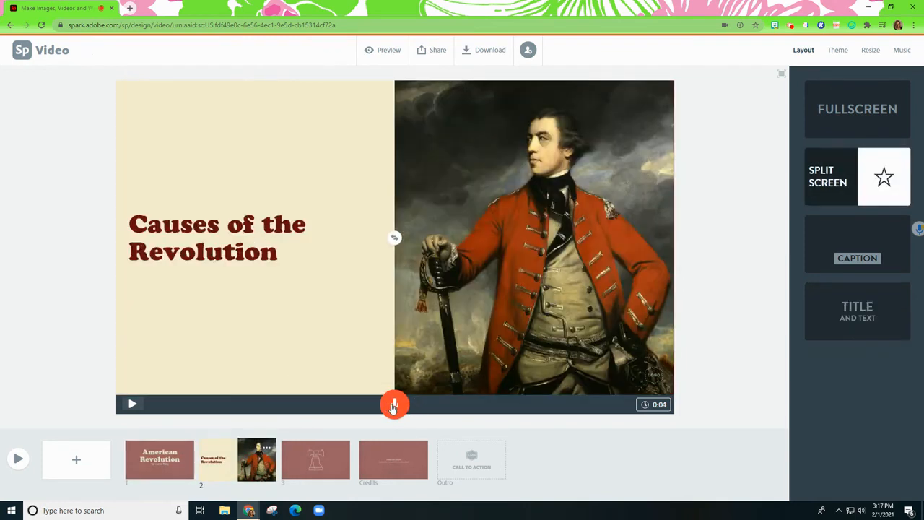
{"action": "left_click_drag", "start_coordinate": [393, 406], "coordinate": [393, 409]}
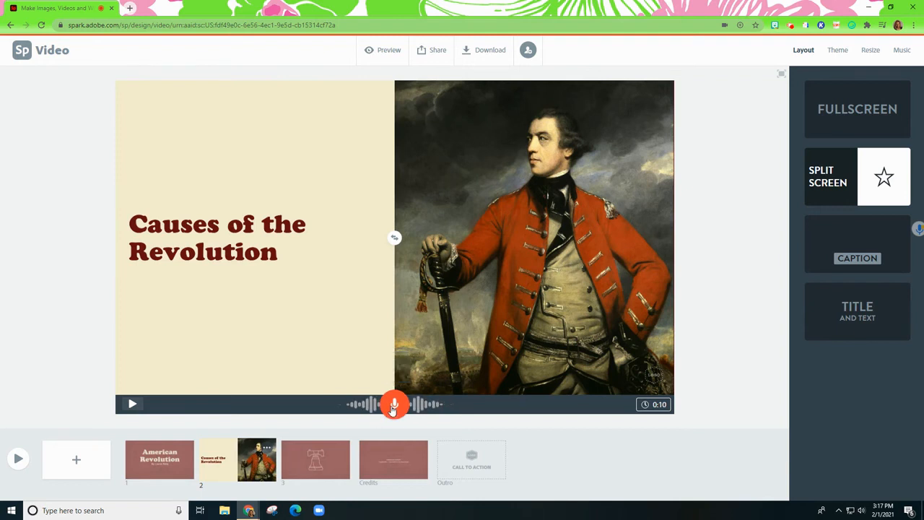
{"action": "left_click", "coordinate": [341, 443]}
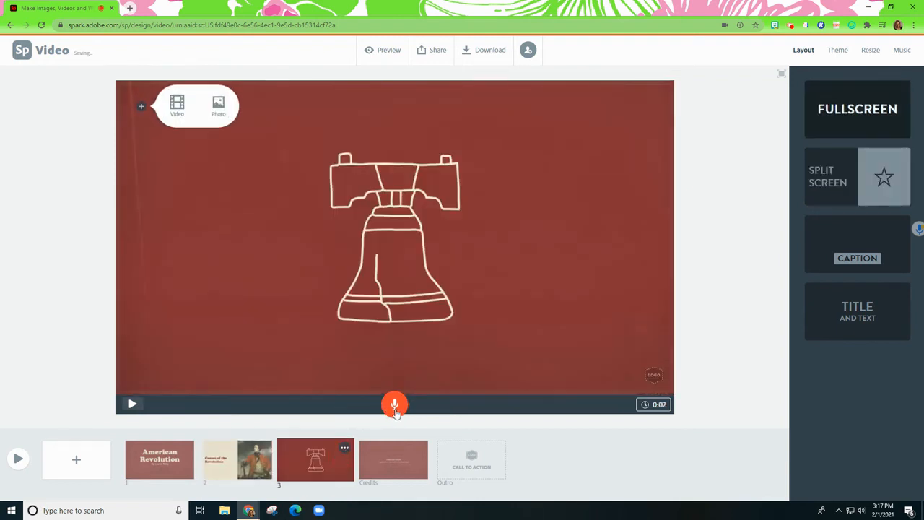
Add the text "Thank you for watching!" above the attribution on the Credits slide
{"action": "left_click", "coordinate": [400, 461]}
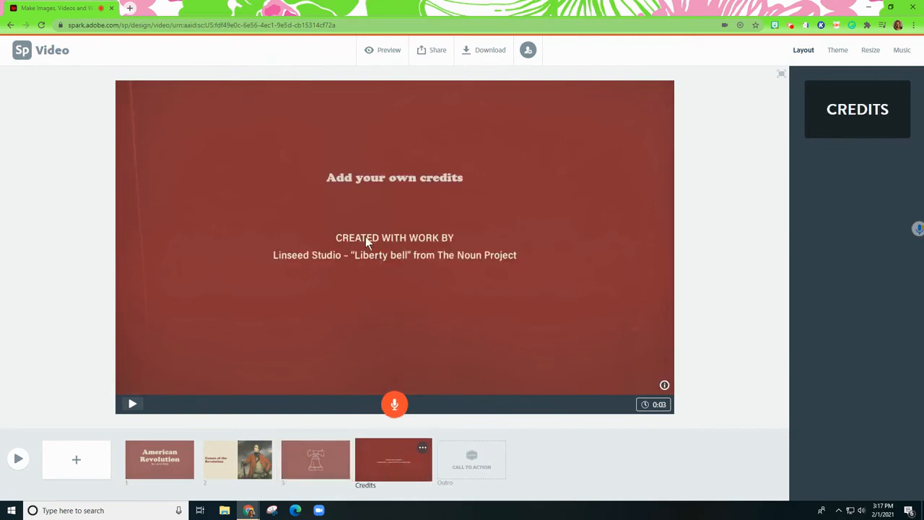
{"action": "left_click", "coordinate": [385, 177]}
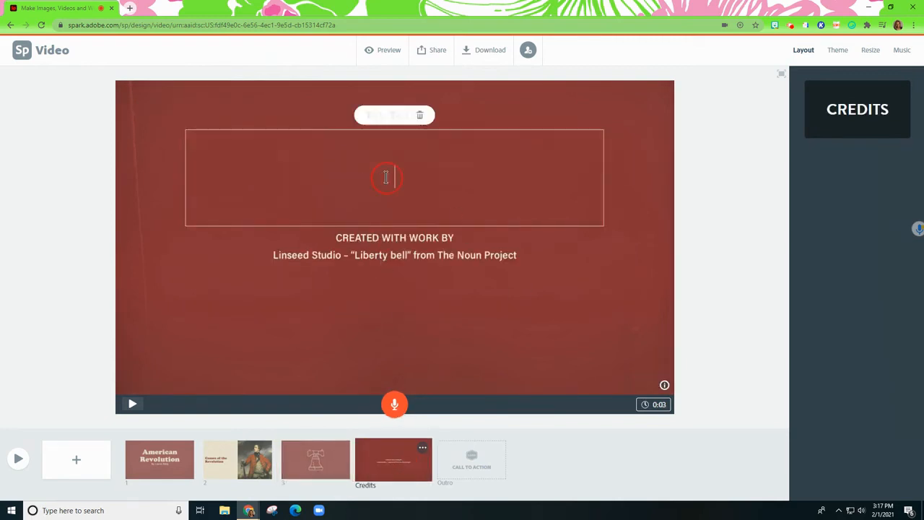
{"action": "type", "text": "Thank y"}
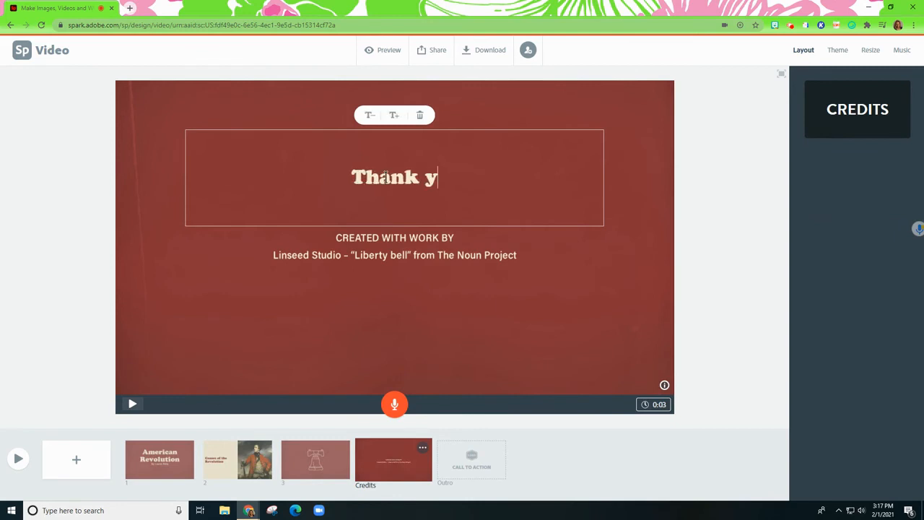
{"action": "type", "text": "ou for watching!"}
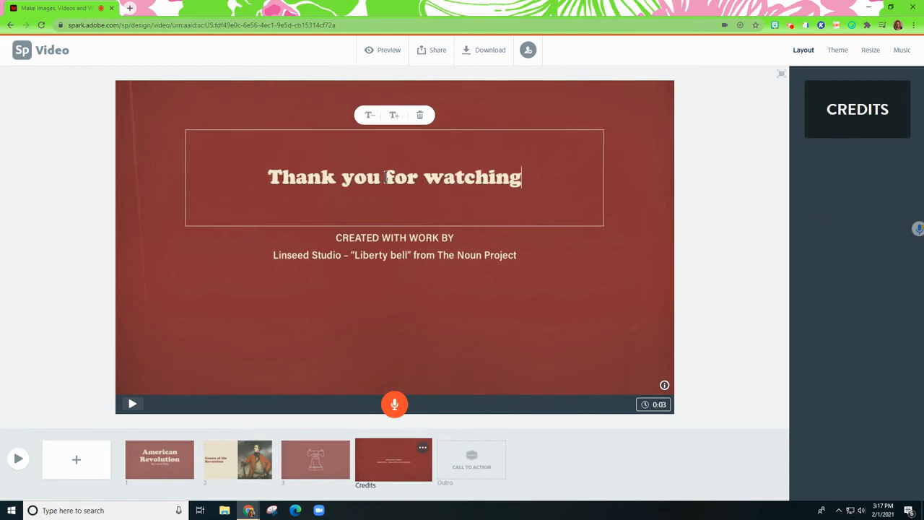
{"action": "left_click", "coordinate": [703, 228]}
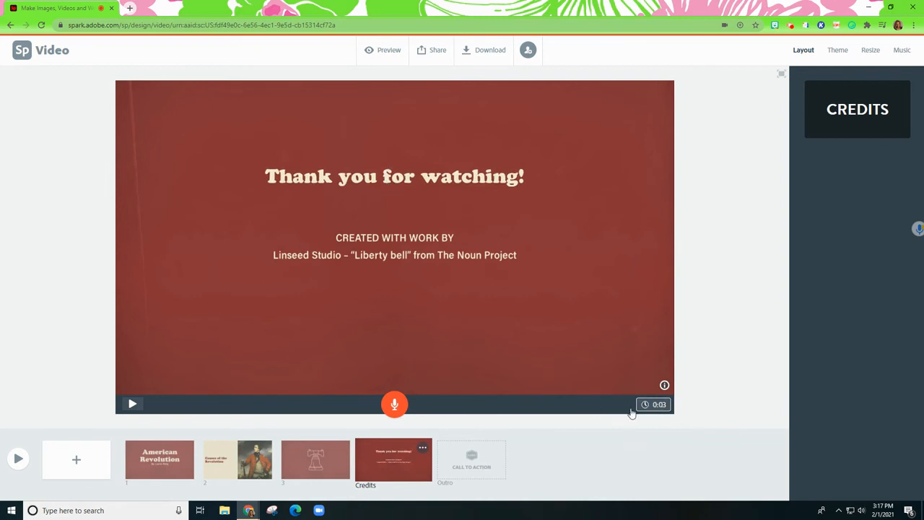
Try Ukulele Stroll as the video's background music, and choose the thematic track Horror Movie instead
{"action": "left_click", "coordinate": [903, 50]}
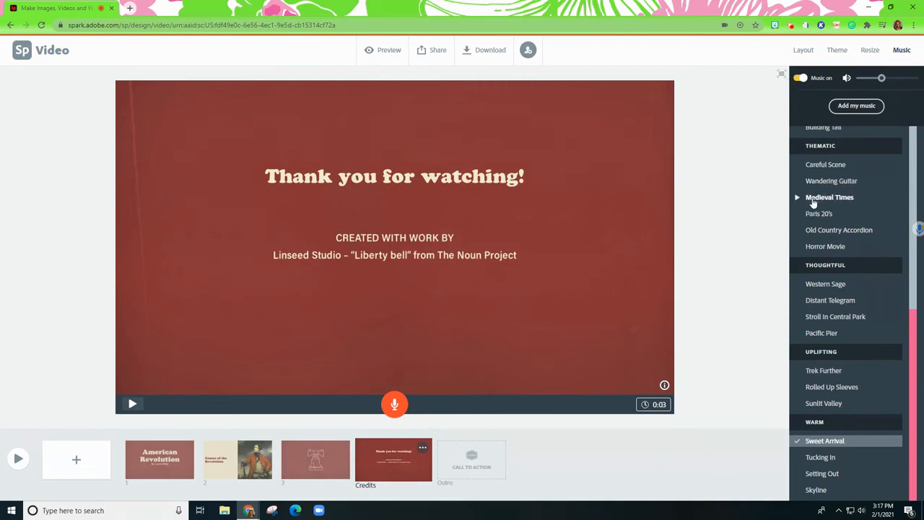
{"action": "scroll", "coordinate": [815, 200], "scroll_direction": "up", "scroll_amount": 3}
{"action": "left_click_drag", "start_coordinate": [915, 261], "coordinate": [913, 143]}
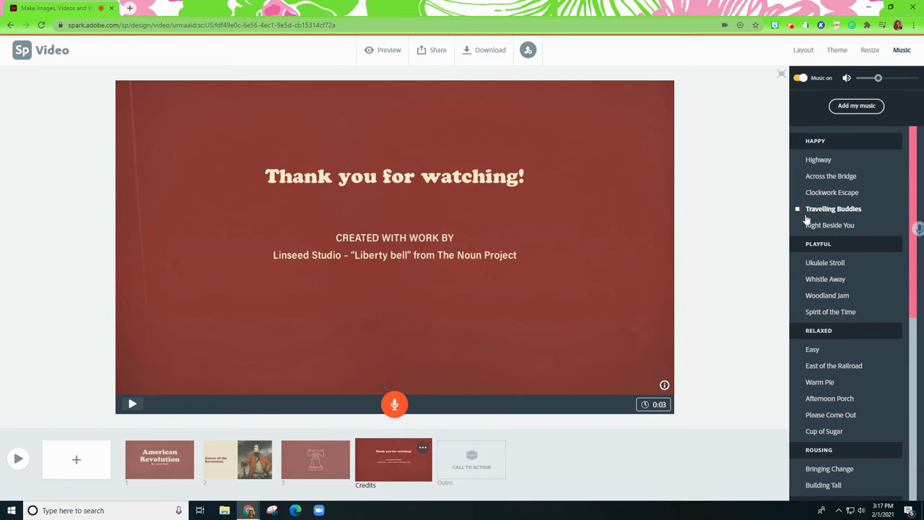
{"action": "left_click", "coordinate": [839, 267]}
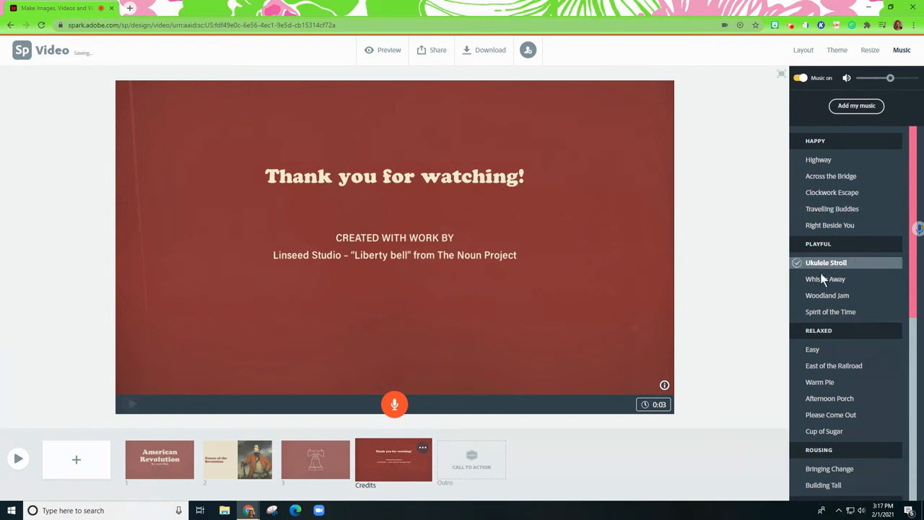
{"action": "scroll", "coordinate": [844, 303], "scroll_direction": "down", "scroll_amount": 3}
{"action": "scroll", "coordinate": [856, 335], "scroll_direction": "down", "scroll_amount": 3}
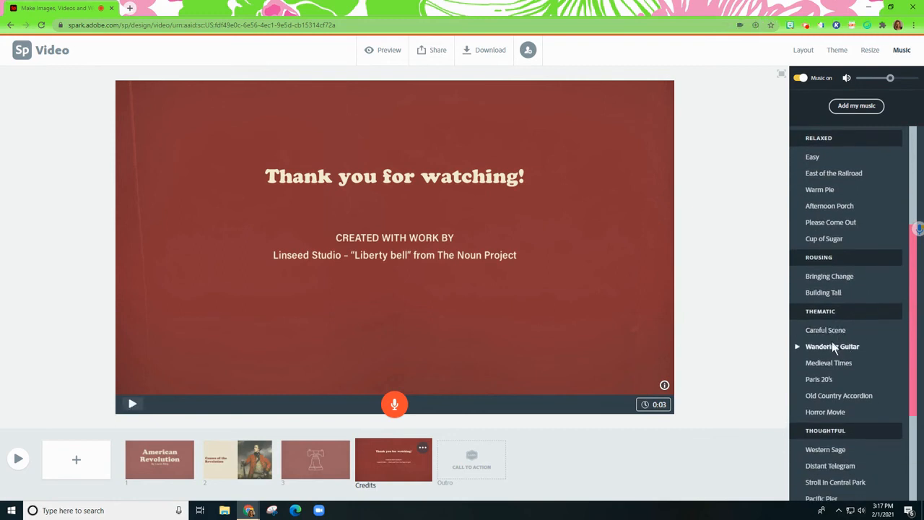
{"action": "left_click", "coordinate": [840, 412]}
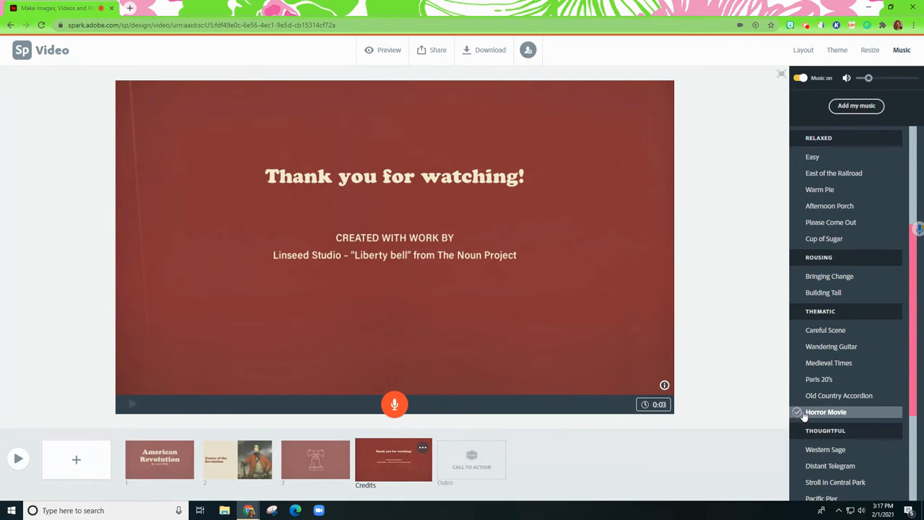
Switch the background music to the thematic track Careful Scene and lower the music volume slightly
{"action": "left_click", "coordinate": [798, 414]}
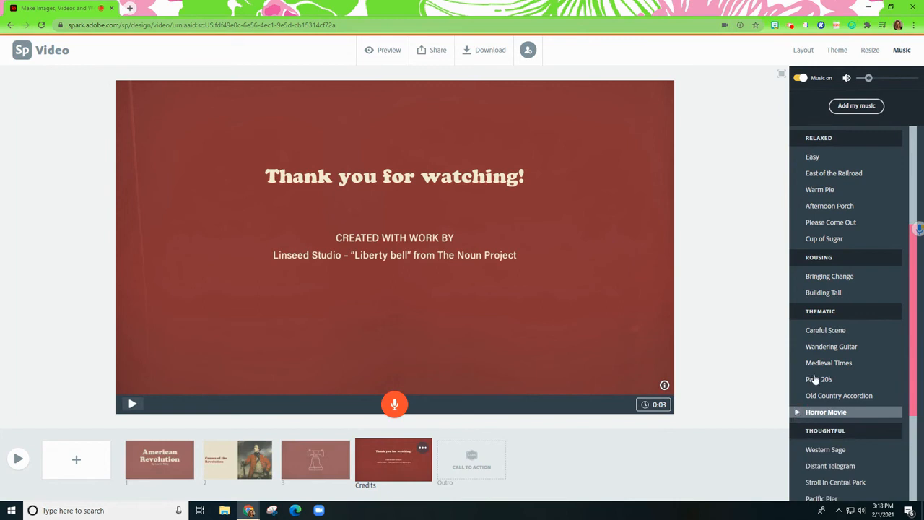
{"action": "left_click", "coordinate": [797, 333]}
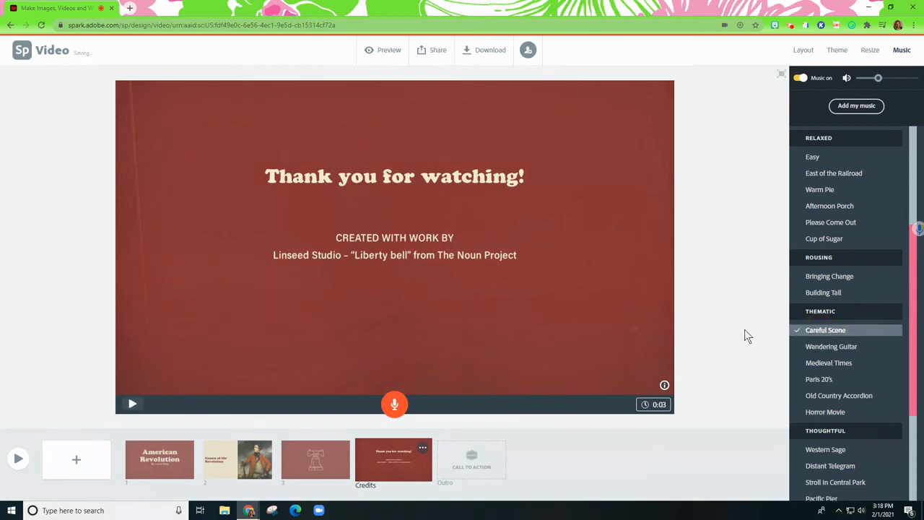
{"action": "left_click_drag", "start_coordinate": [879, 79], "coordinate": [866, 79]}
Preview the video from the American Revolution title slide into the "Causes of the Revolution" slide, and close the preview
{"action": "left_click", "coordinate": [168, 463]}
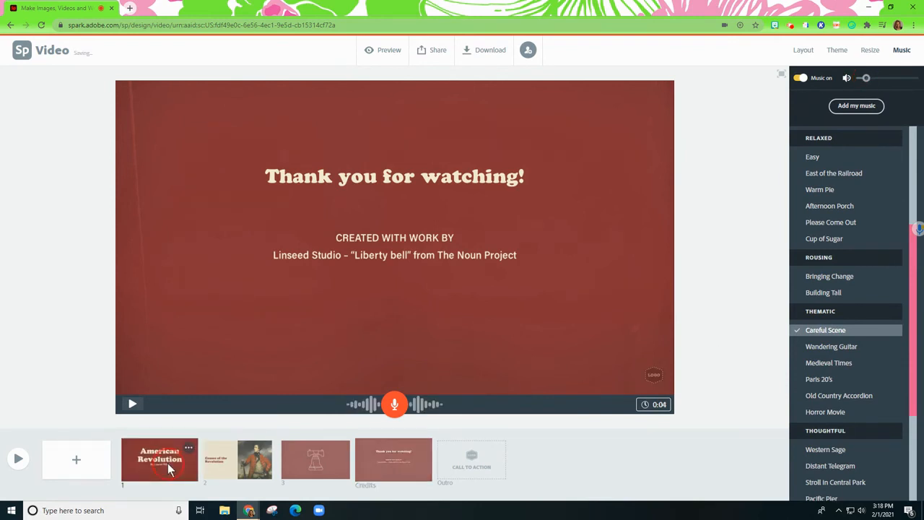
{"action": "left_click", "coordinate": [390, 52]}
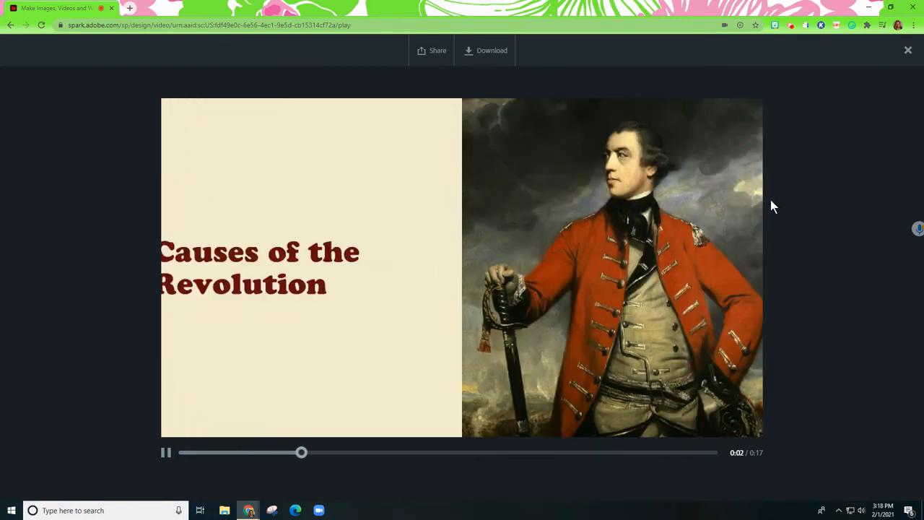
{"action": "left_click", "coordinate": [906, 54]}
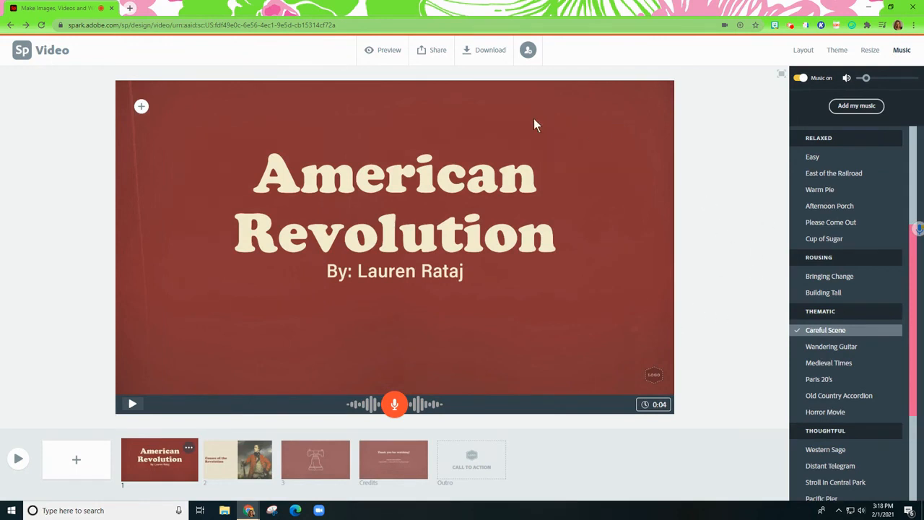
Publish the video with the title "American Revolution" and an empty subtitle, and create its share link
{"action": "left_click", "coordinate": [429, 51]}
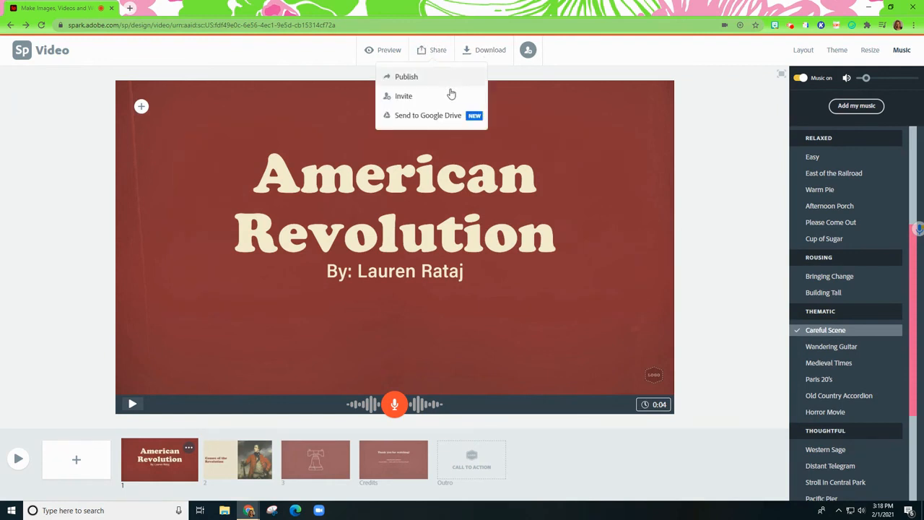
{"action": "left_click", "coordinate": [415, 76]}
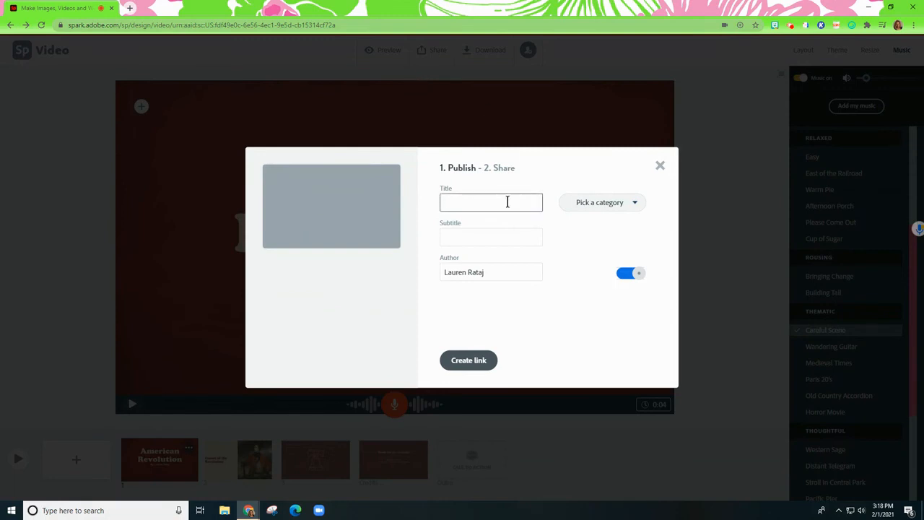
{"action": "type", "text": "American Revolution"}
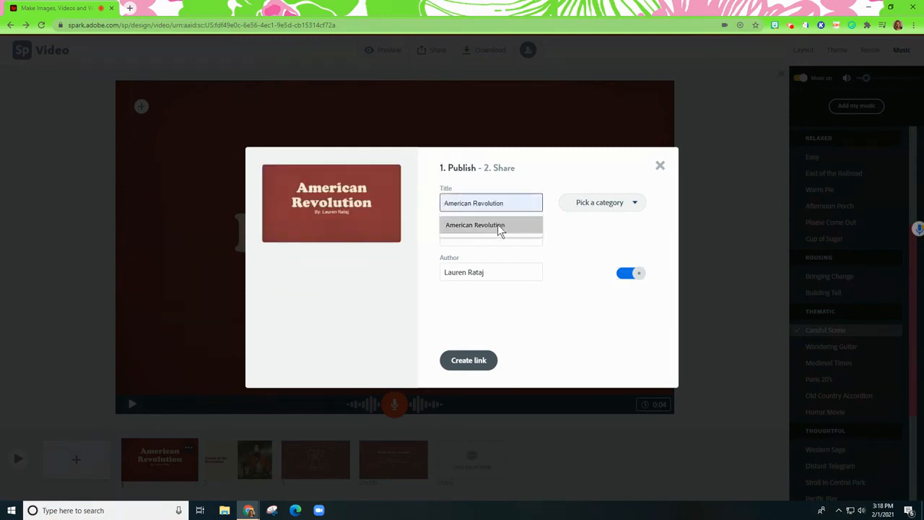
{"action": "left_click", "coordinate": [499, 227]}
{"action": "left_click", "coordinate": [495, 233]}
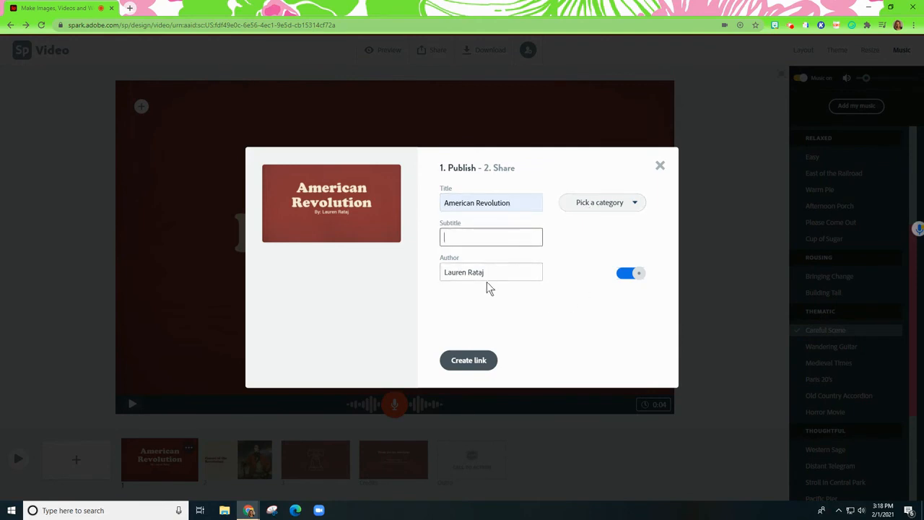
{"action": "left_click", "coordinate": [476, 367]}
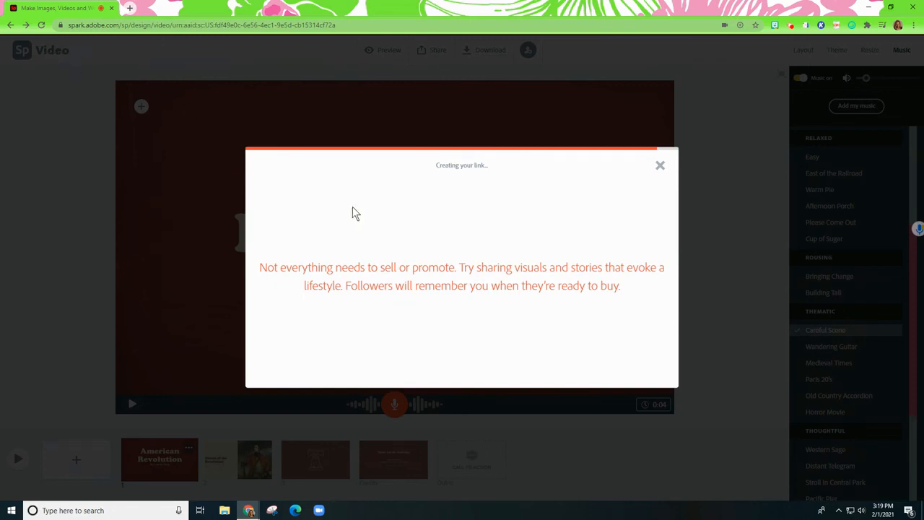
{"action": "left_click", "coordinate": [790, 27]}
{"action": "left_click", "coordinate": [771, 132]}
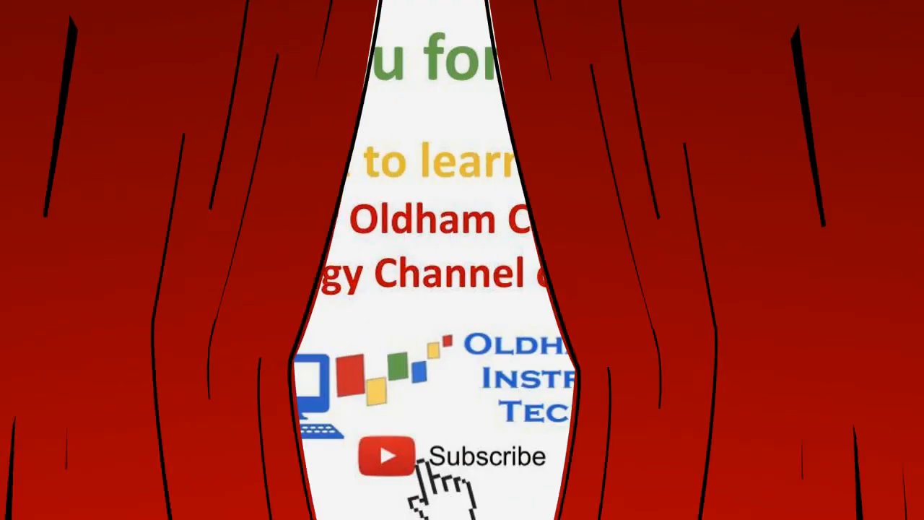